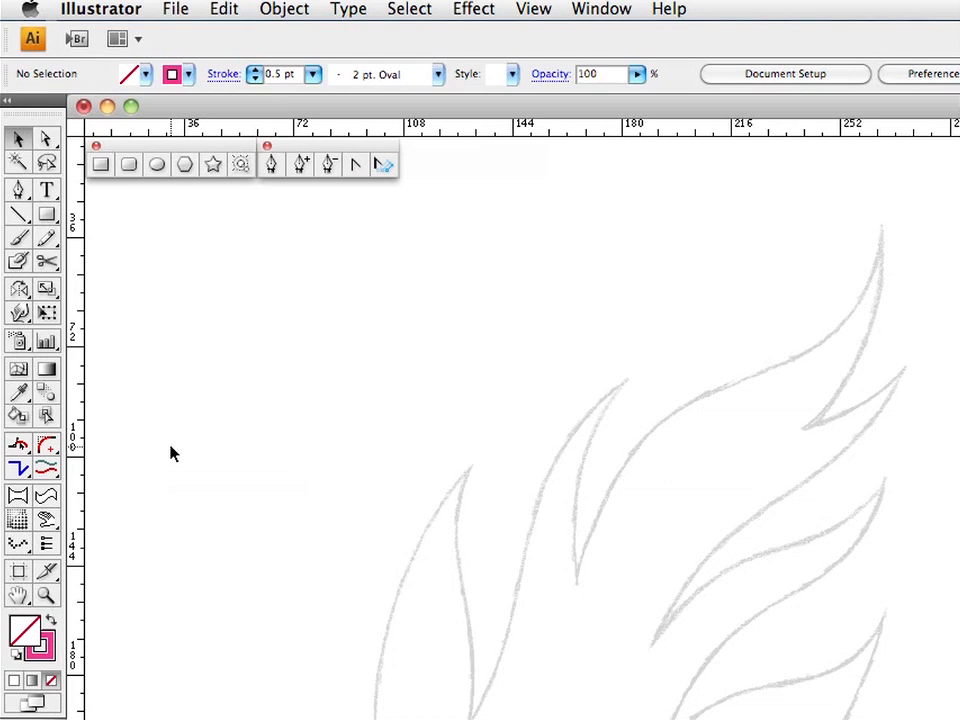
# Step: Examine the Segment Direct Edit options, the path-editing and fillet tool groups, and the Round Fillet options
pyautogui.doubleClick(20, 450)
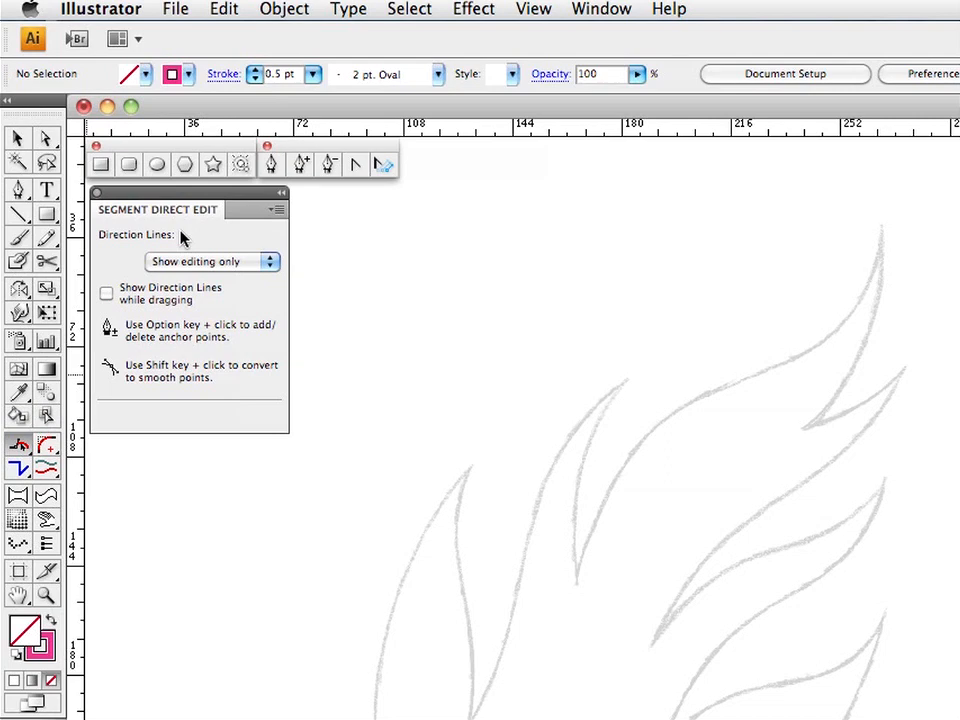
pyautogui.click(20, 448)
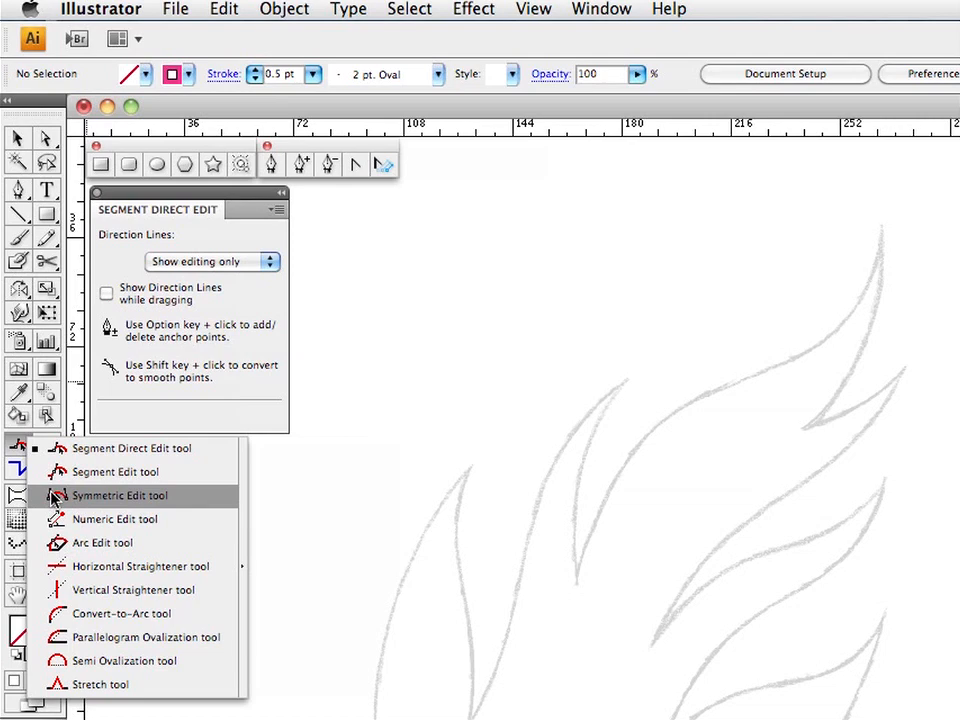
pyautogui.click(55, 496)
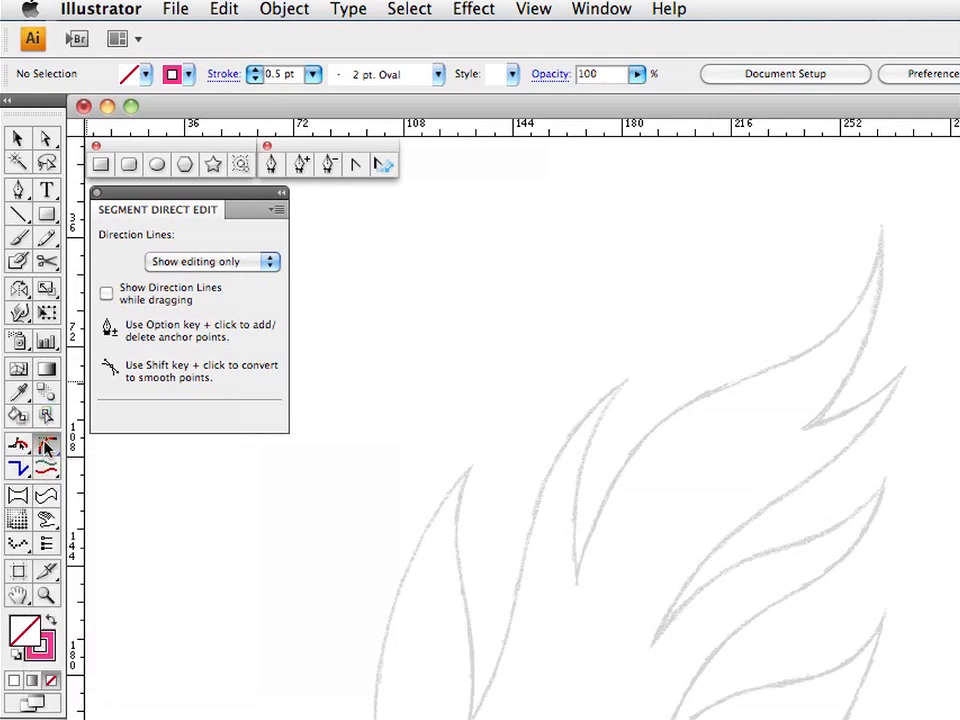
pyautogui.click(46, 447)
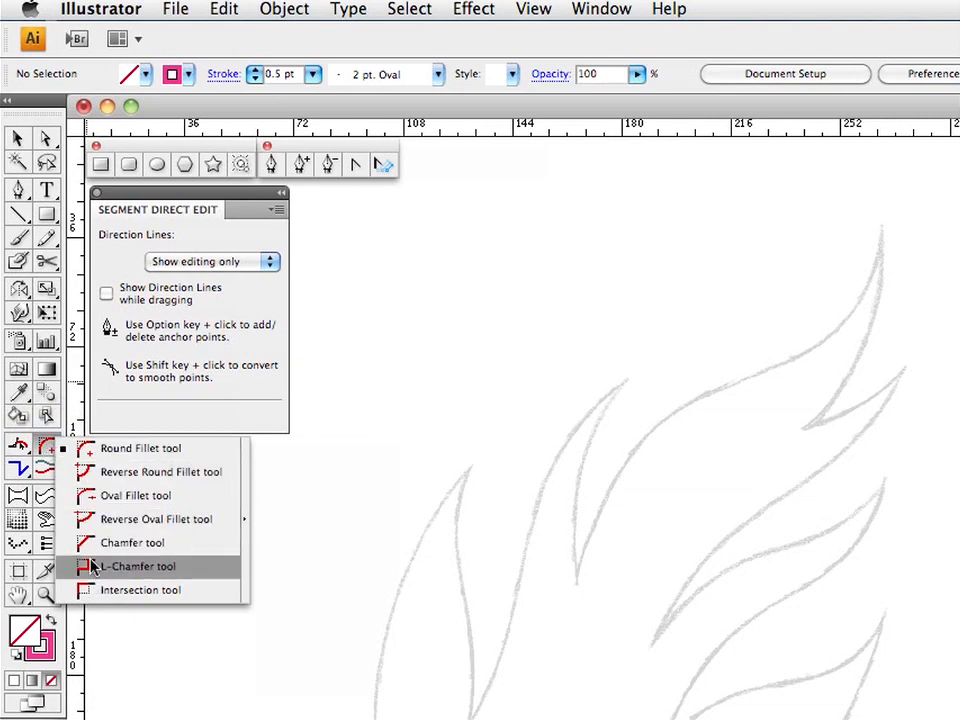
pyautogui.click(66, 447)
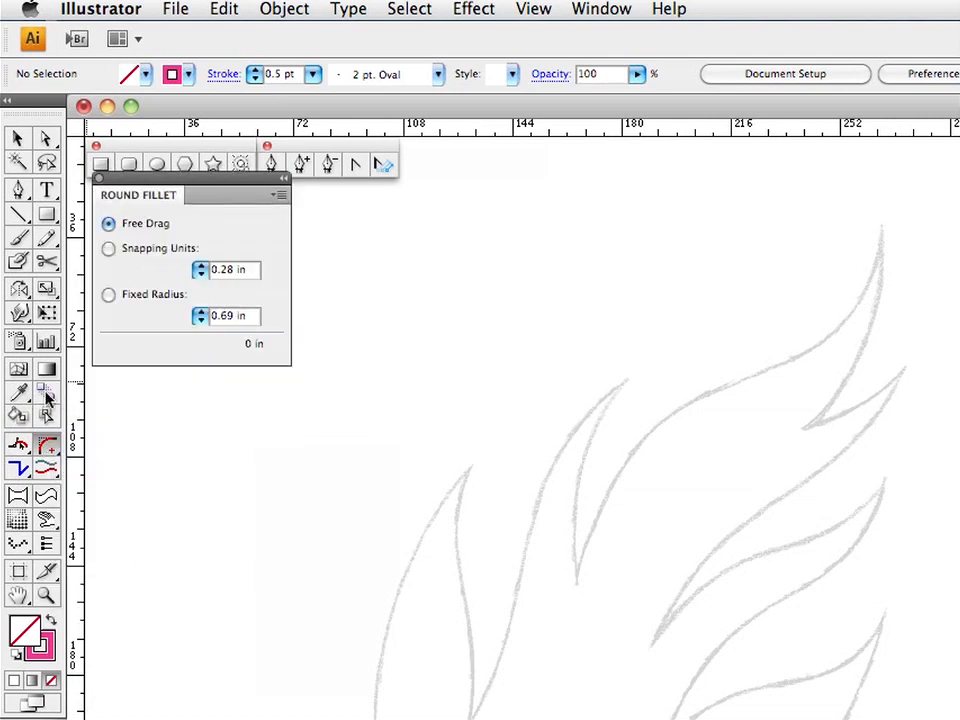
pyautogui.click(98, 181)
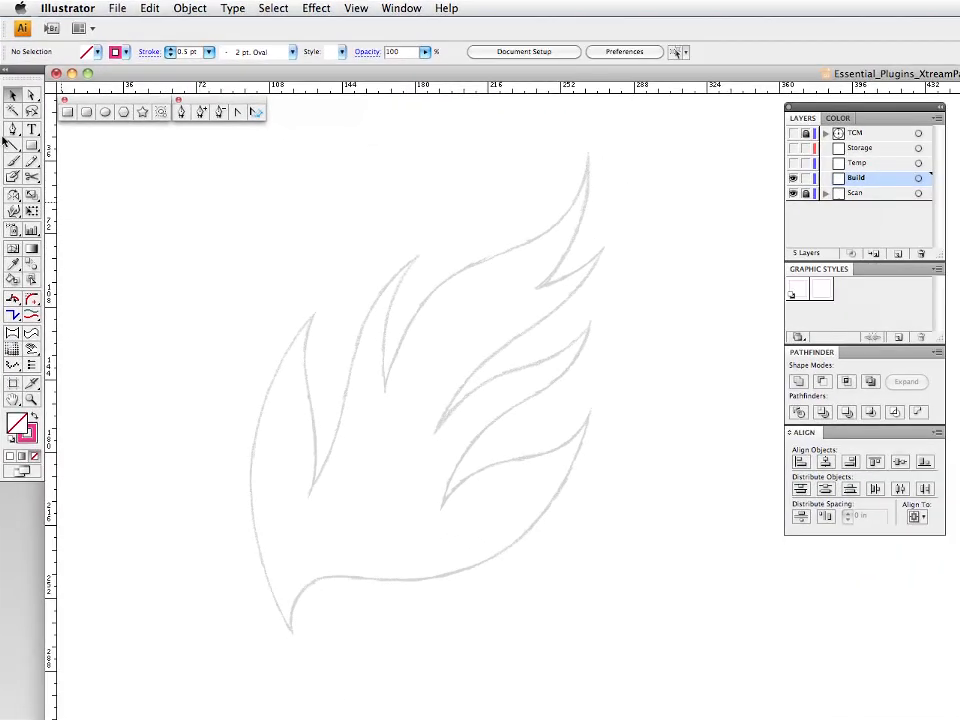
# Step: Start a Pen tool path at the sketch's base tip, placing corner points at each left-side tip and notch up to the topmost tip
pyautogui.click(11, 130)
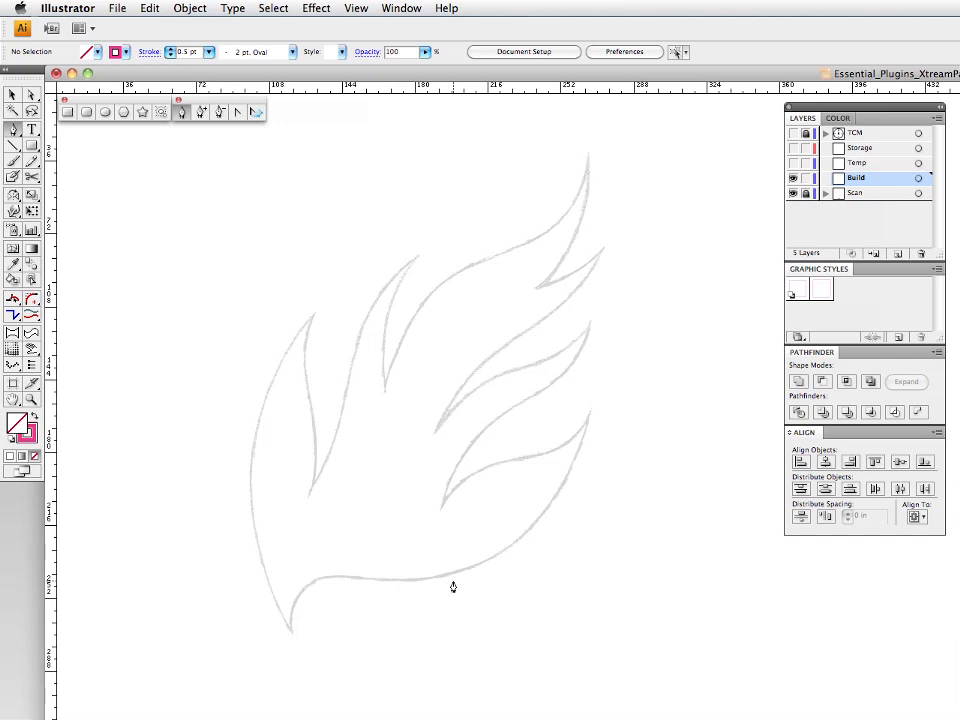
pyautogui.click(291, 632)
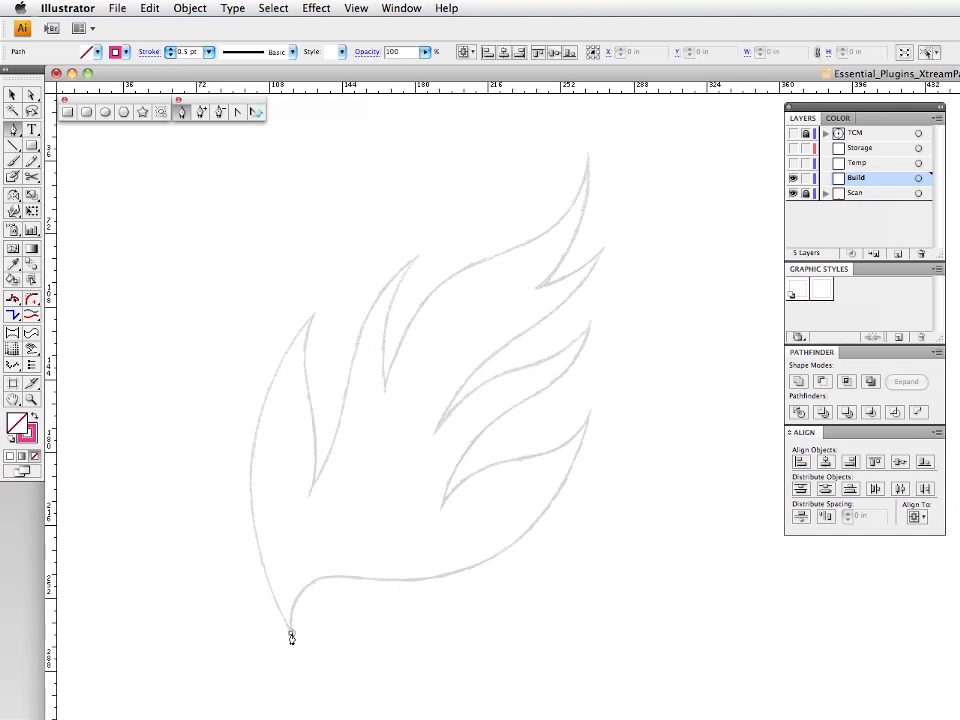
pyautogui.click(313, 315)
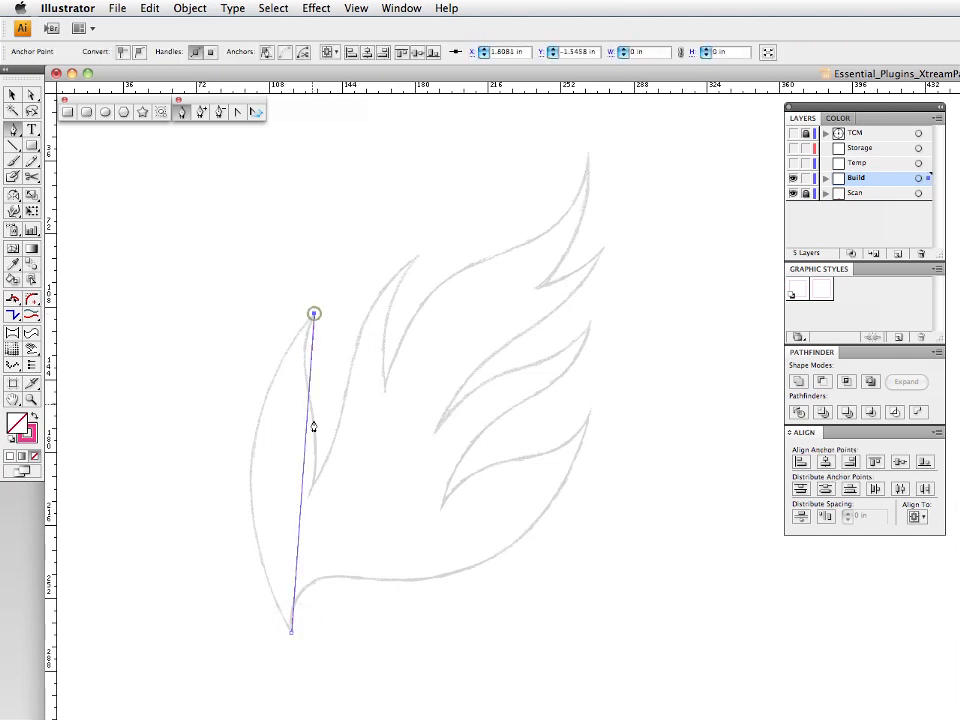
pyautogui.click(313, 484)
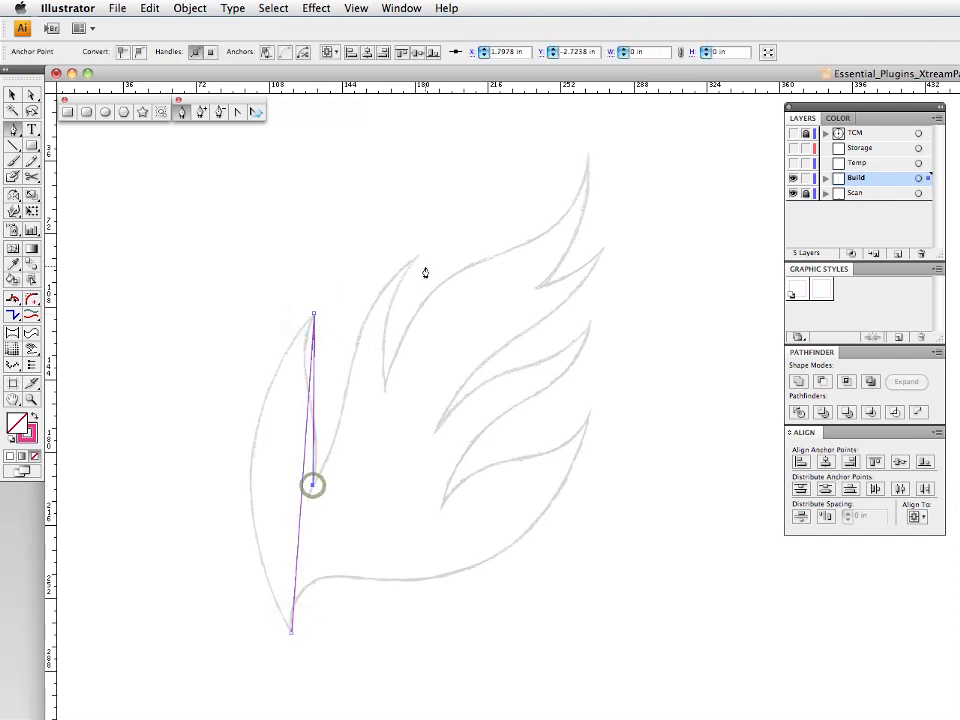
pyautogui.click(417, 257)
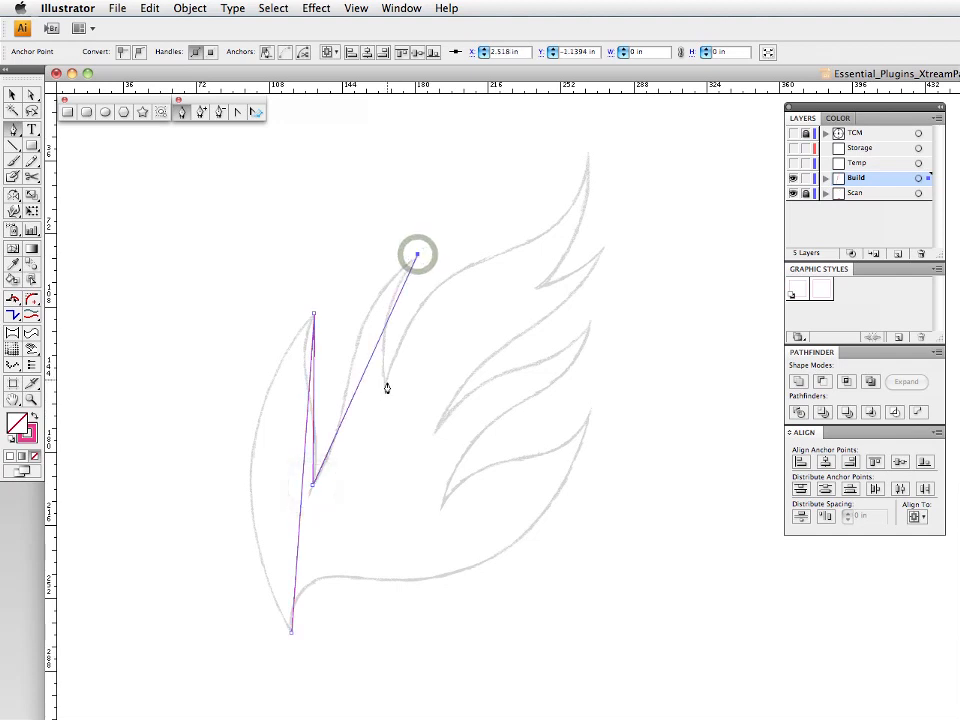
pyautogui.click(385, 387)
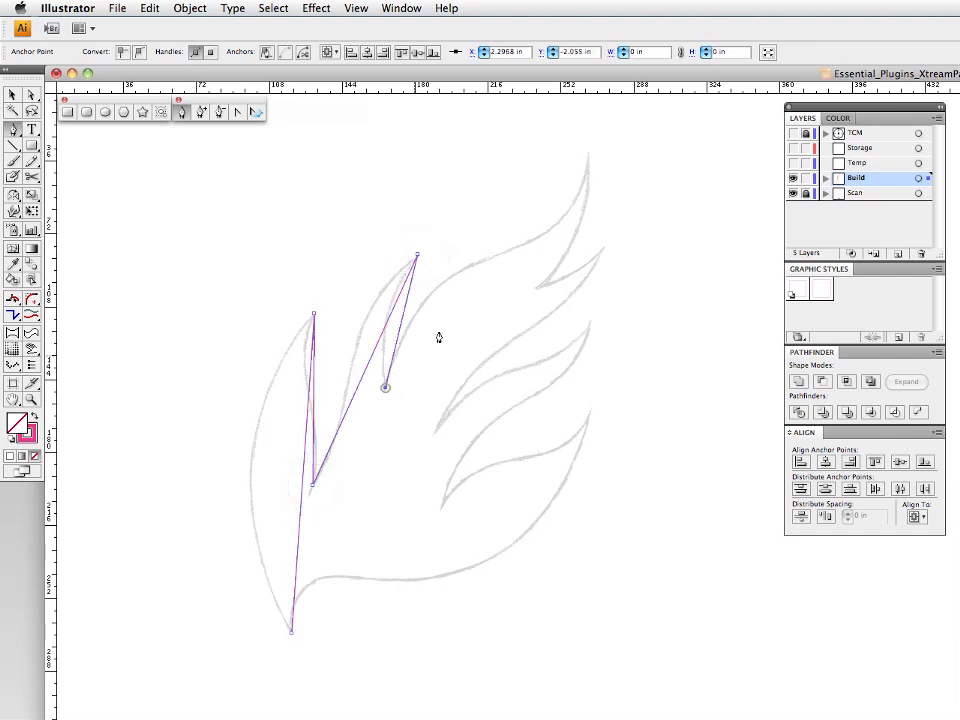
pyautogui.click(587, 156)
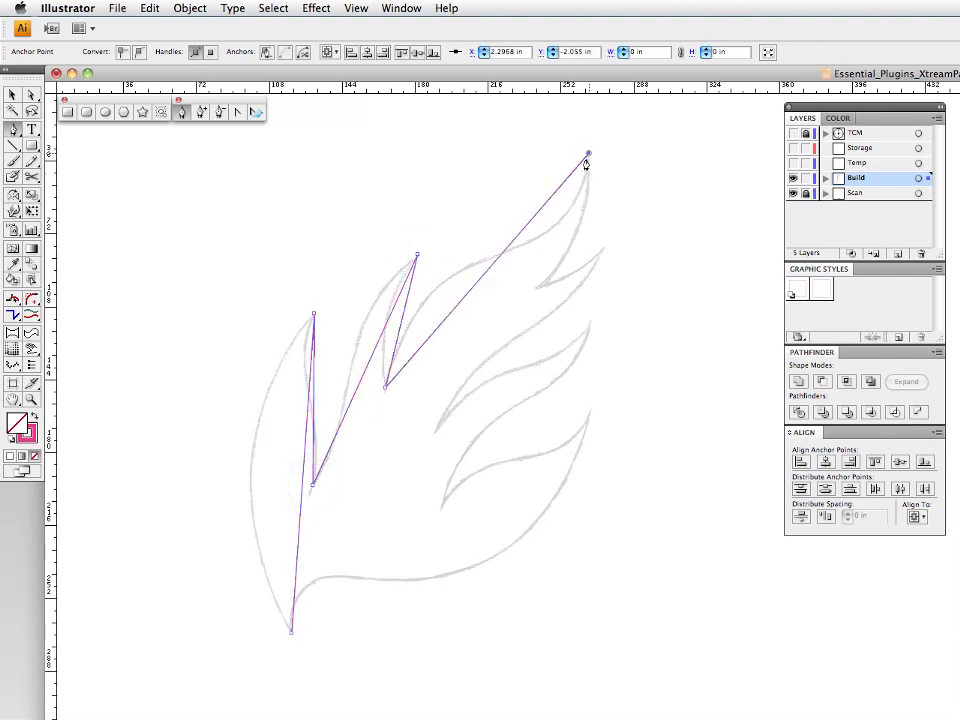
# Step: Continue the path with corner points at the right-side notches and tips, down to the lowest right feather tip
pyautogui.click(538, 288)
pyautogui.click(603, 247)
pyautogui.click(436, 426)
pyautogui.click(589, 322)
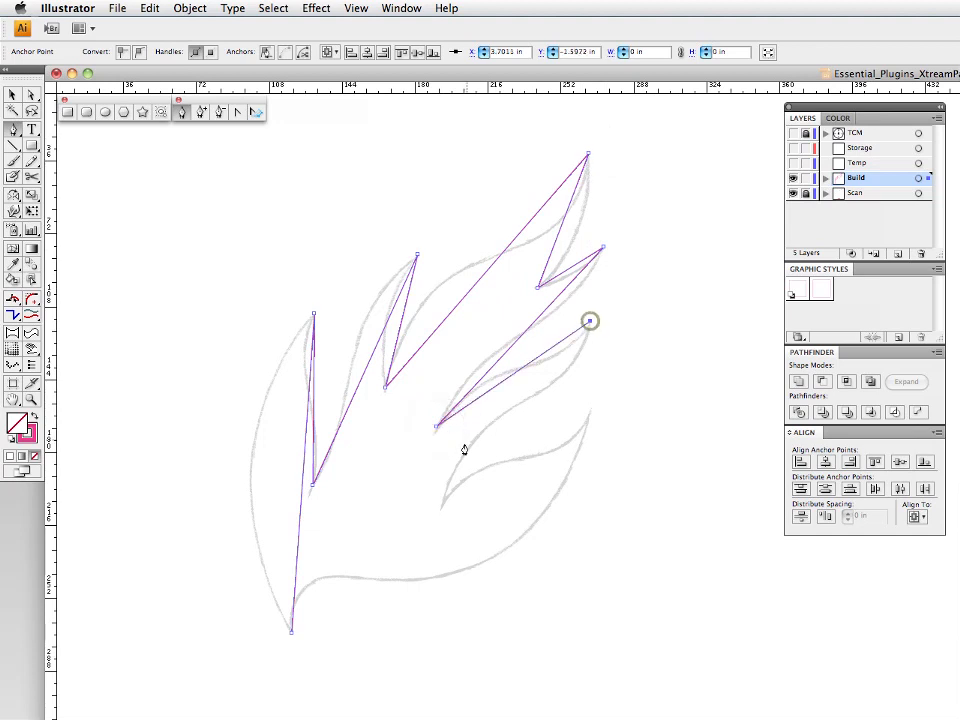
pyautogui.click(441, 504)
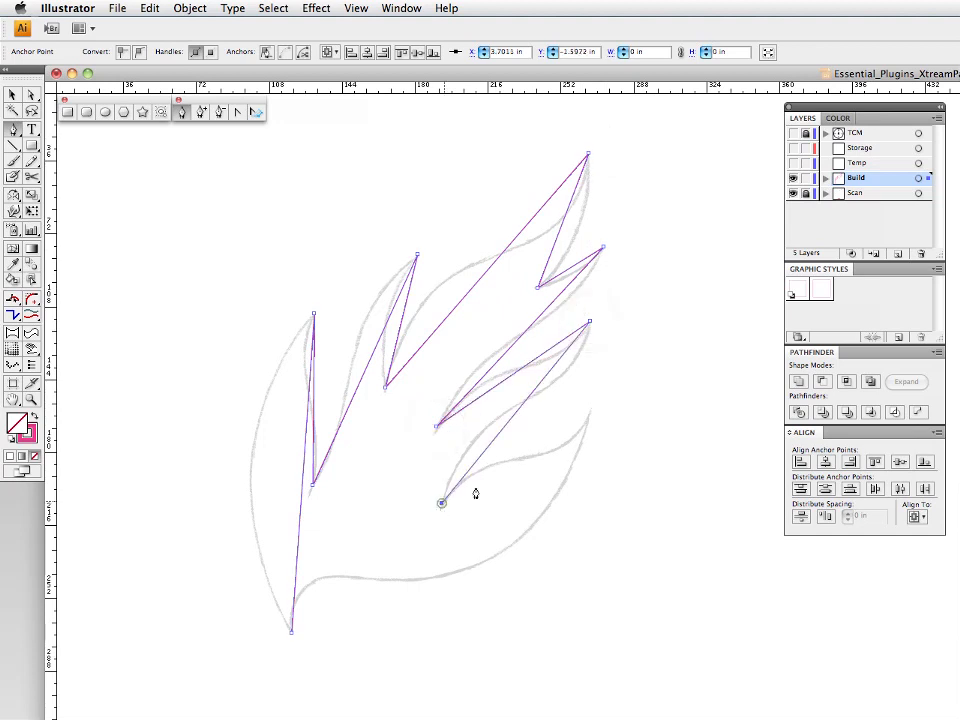
pyautogui.click(589, 414)
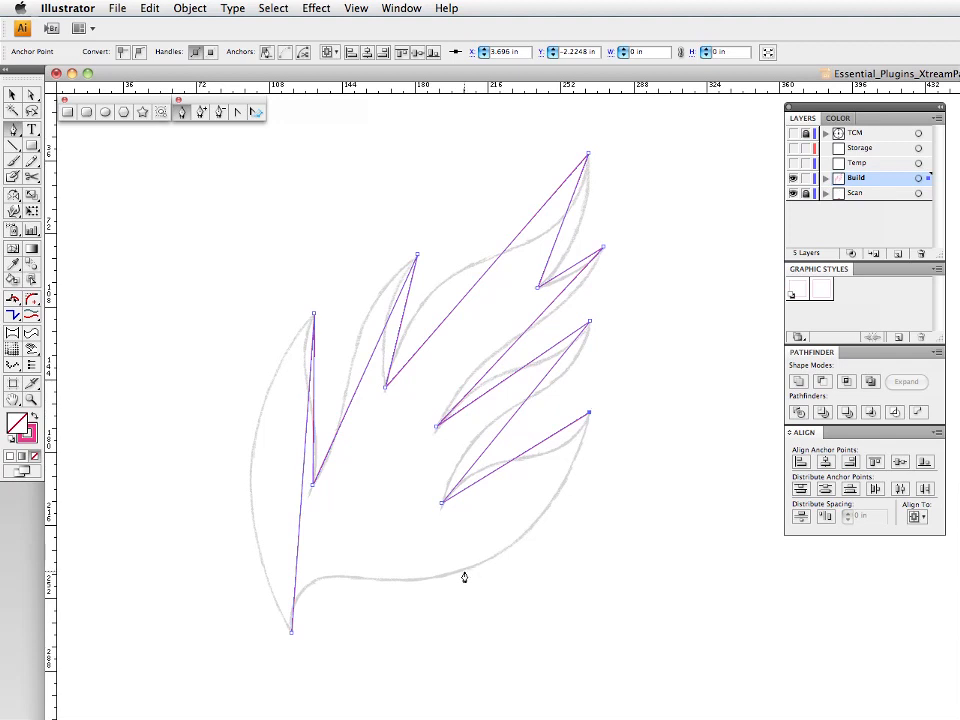
# Step: Add two smooth points along the sketch's bottom curve and close the path at the base tip
pyautogui.moveTo(463, 570); pyautogui.dragTo(449, 578)
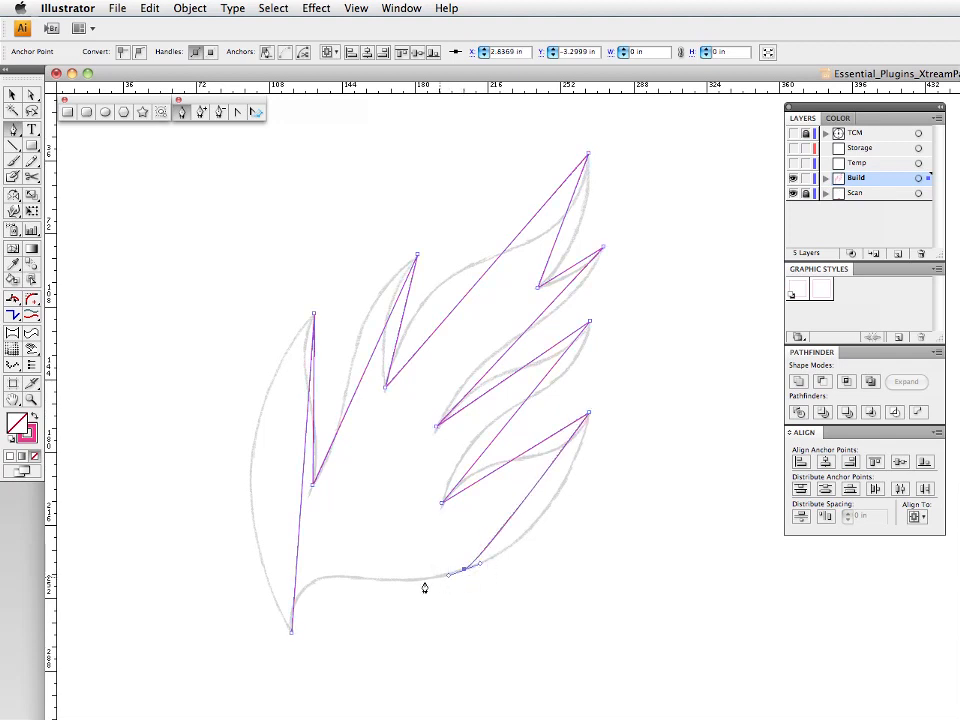
pyautogui.moveTo(311, 580); pyautogui.dragTo(298, 594)
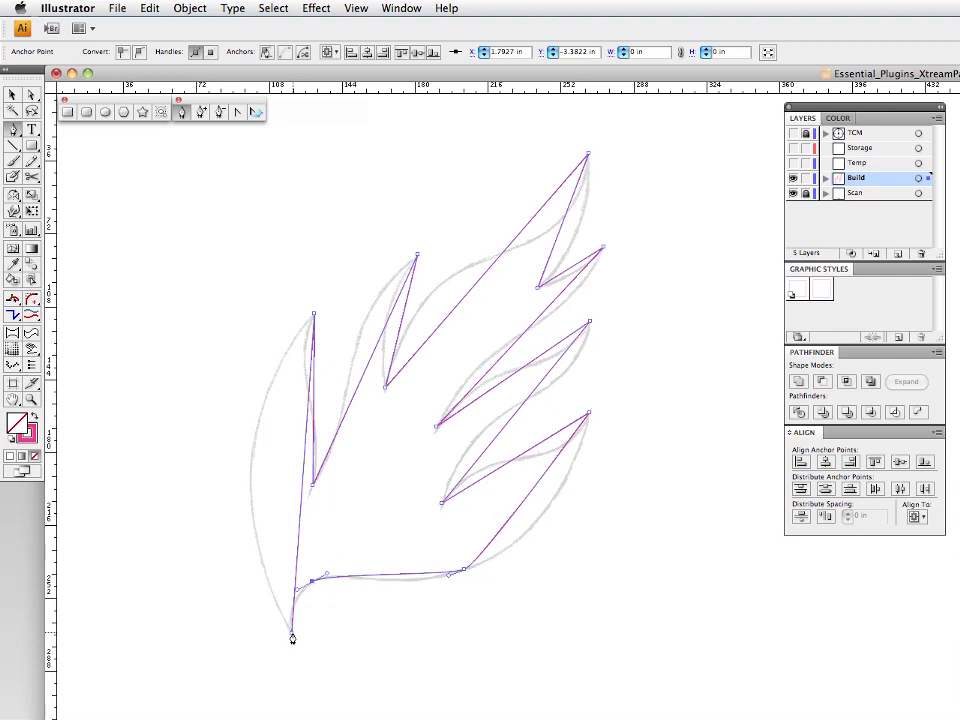
pyautogui.click(291, 633)
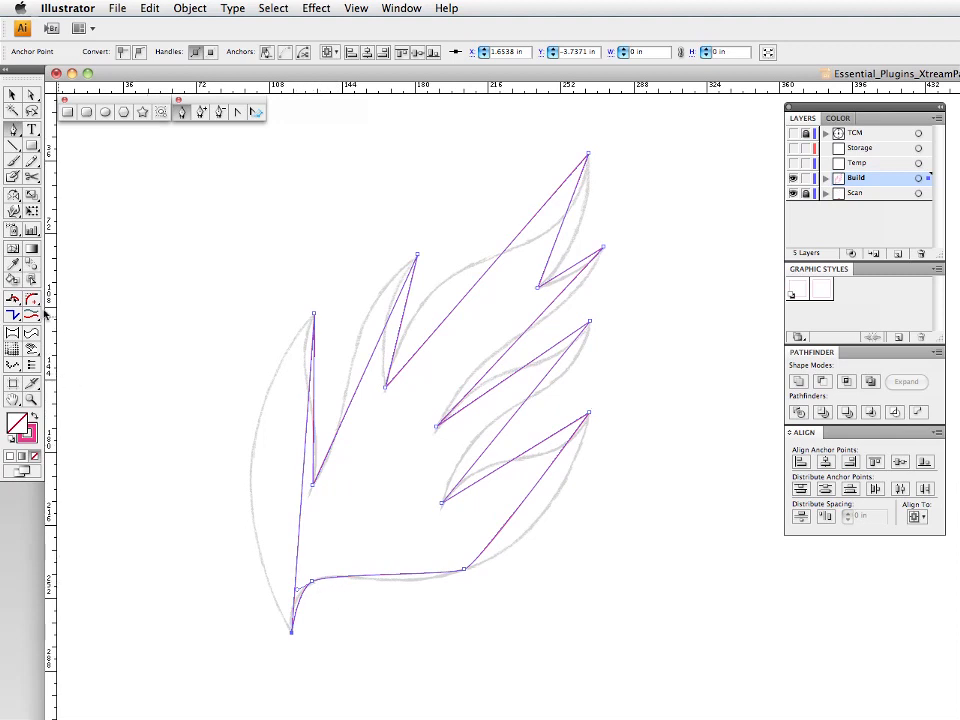
# Step: With Segment Direct Edit, curve the outer edge of the second left feather to follow the sketch
pyautogui.doubleClick(14, 304)
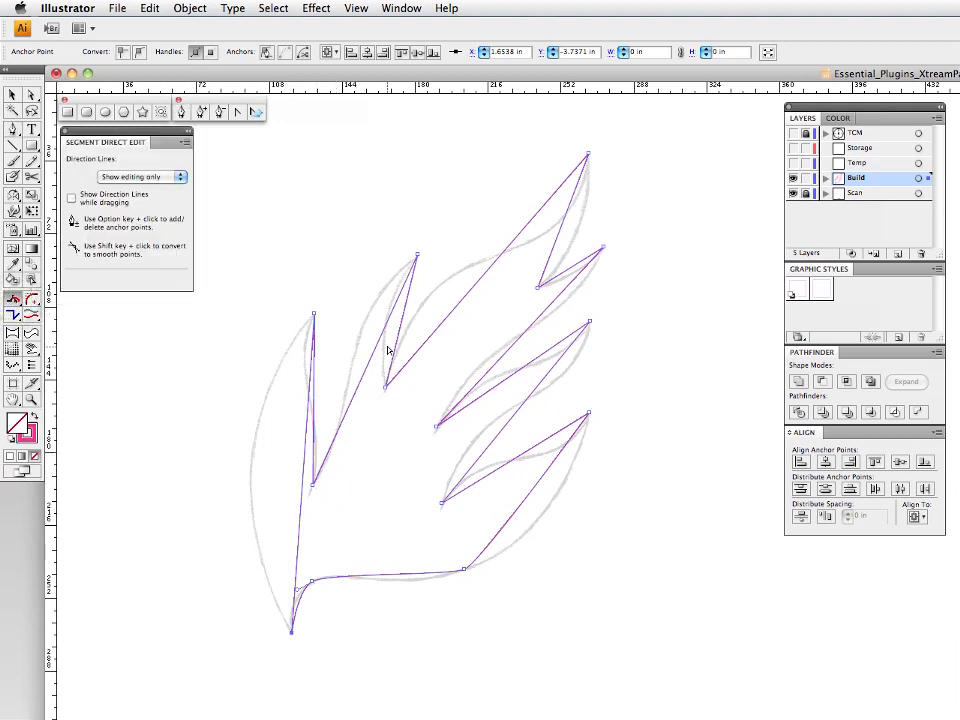
pyautogui.moveTo(383, 340); pyautogui.dragTo(354, 414)
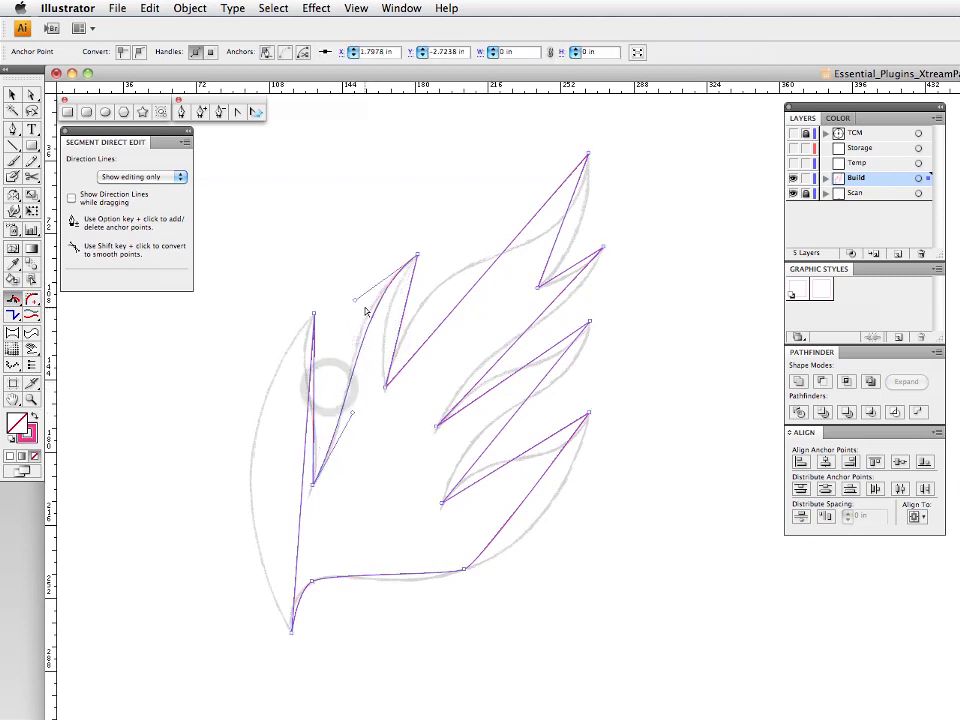
pyautogui.moveTo(358, 305); pyautogui.dragTo(346, 301)
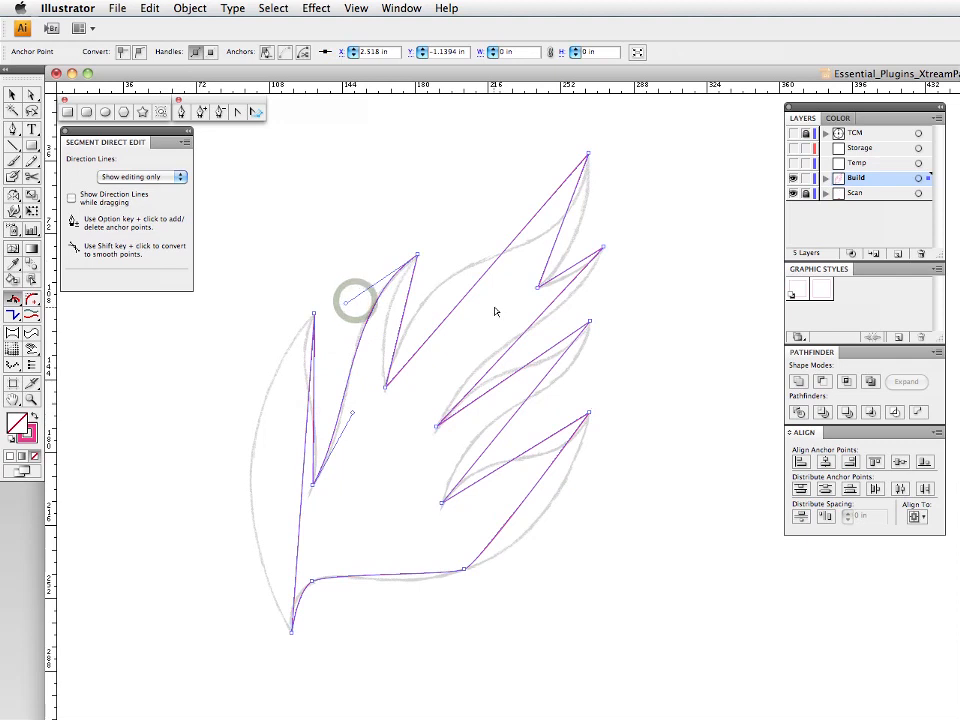
# Step: Bend the lower and upper edges of the third right feather to match the sketched curves
pyautogui.moveTo(551, 370); pyautogui.dragTo(611, 372)
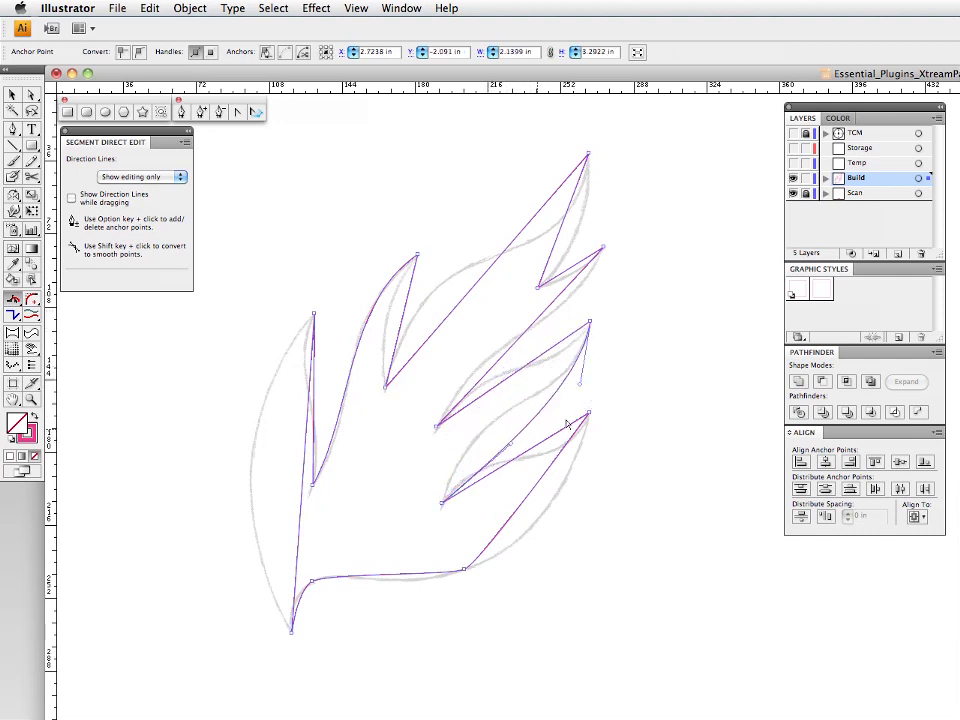
pyautogui.moveTo(512, 450); pyautogui.dragTo(584, 400)
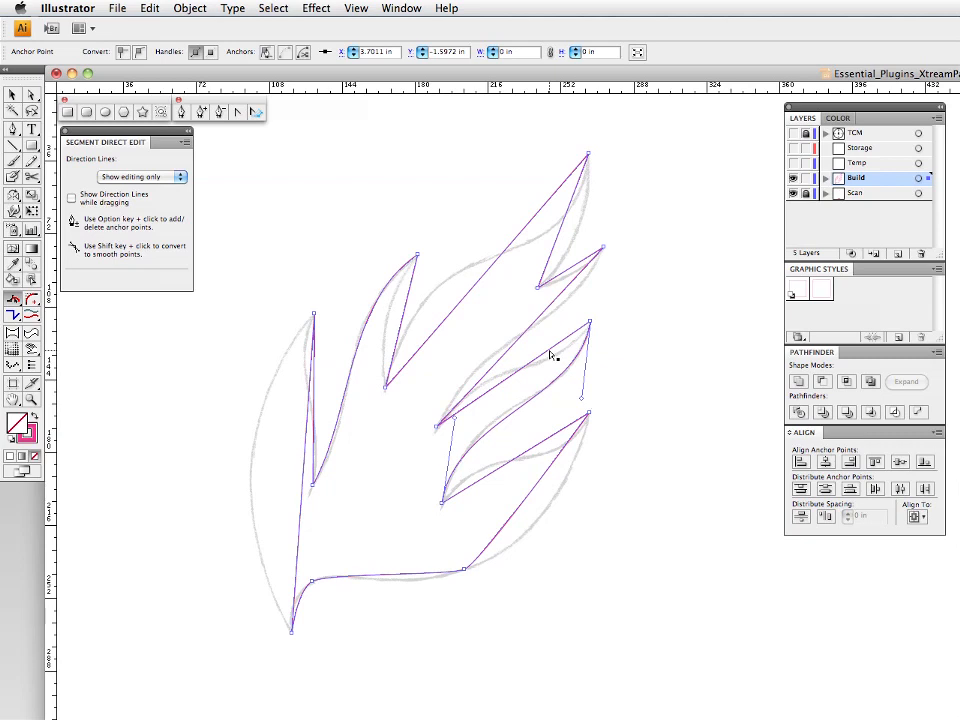
pyautogui.moveTo(550, 353); pyautogui.dragTo(533, 372)
pyautogui.click(561, 355)
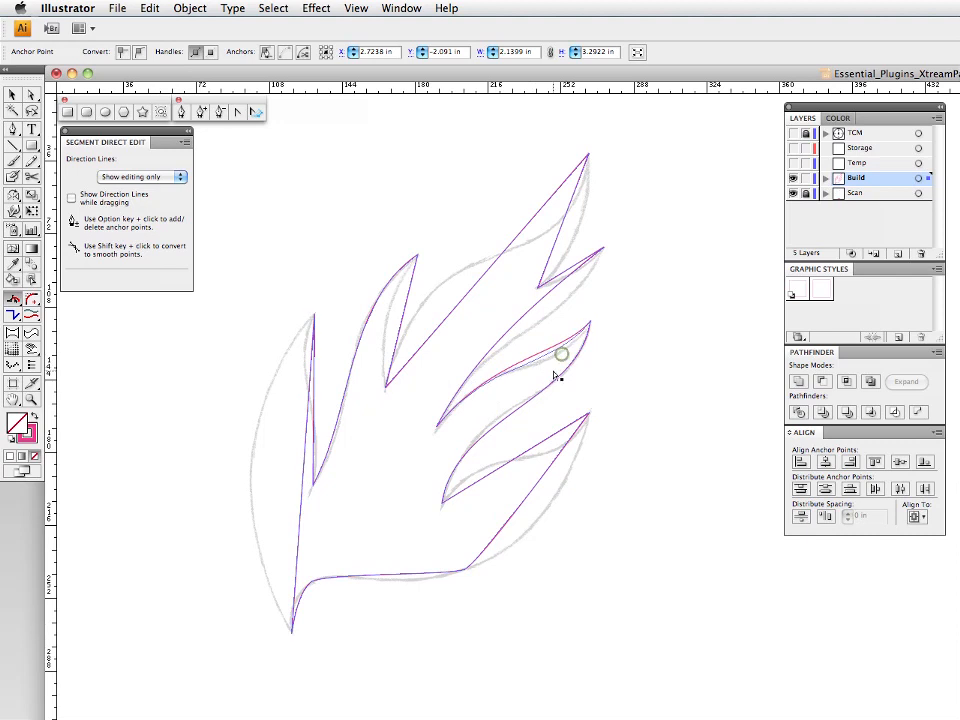
# Step: Shape the lower and upper edges of the second right feather to follow the sketch
pyautogui.click(562, 281)
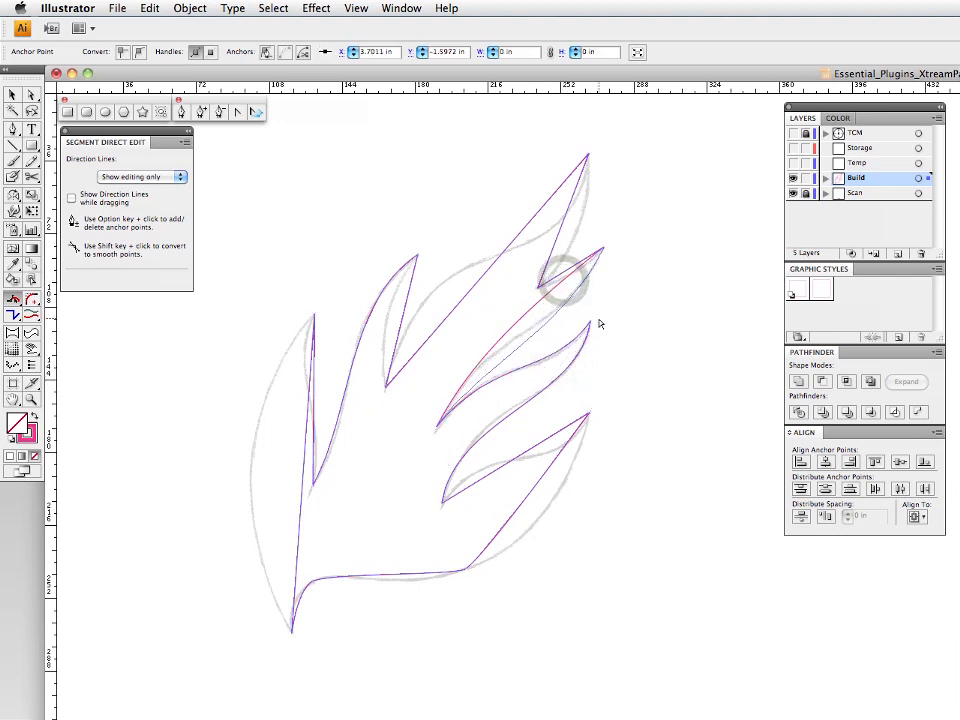
pyautogui.click(481, 362)
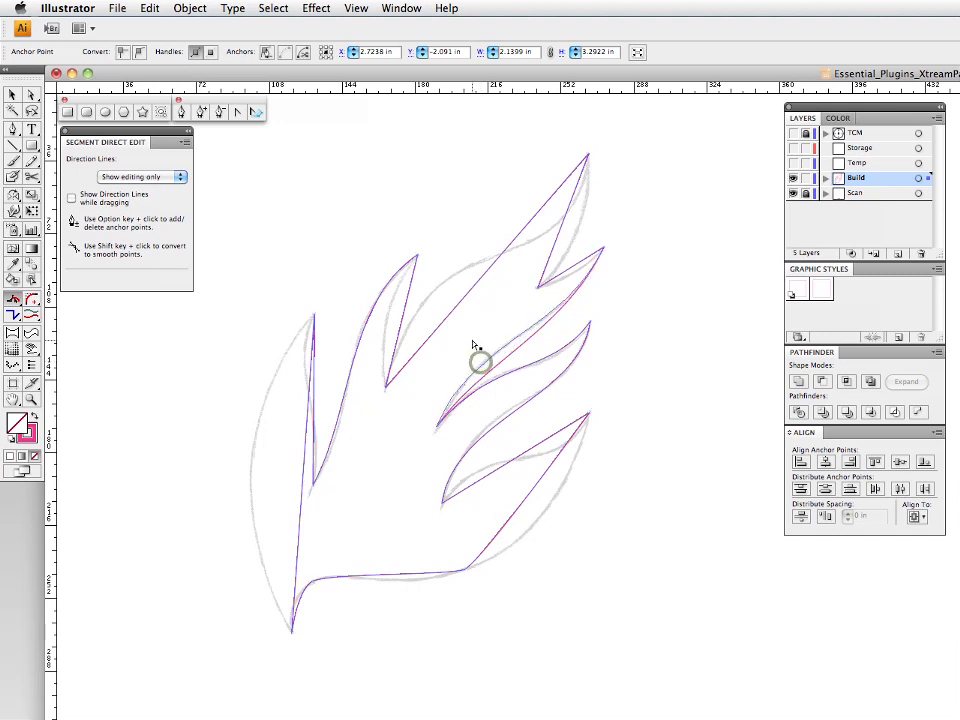
pyautogui.click(572, 266)
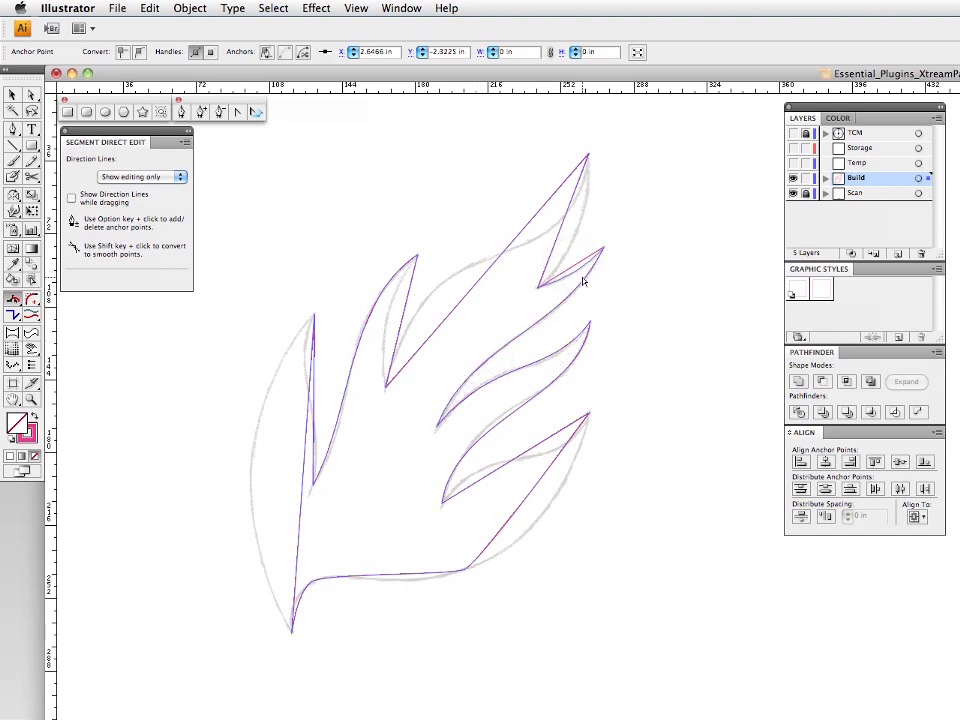
pyautogui.click(583, 280)
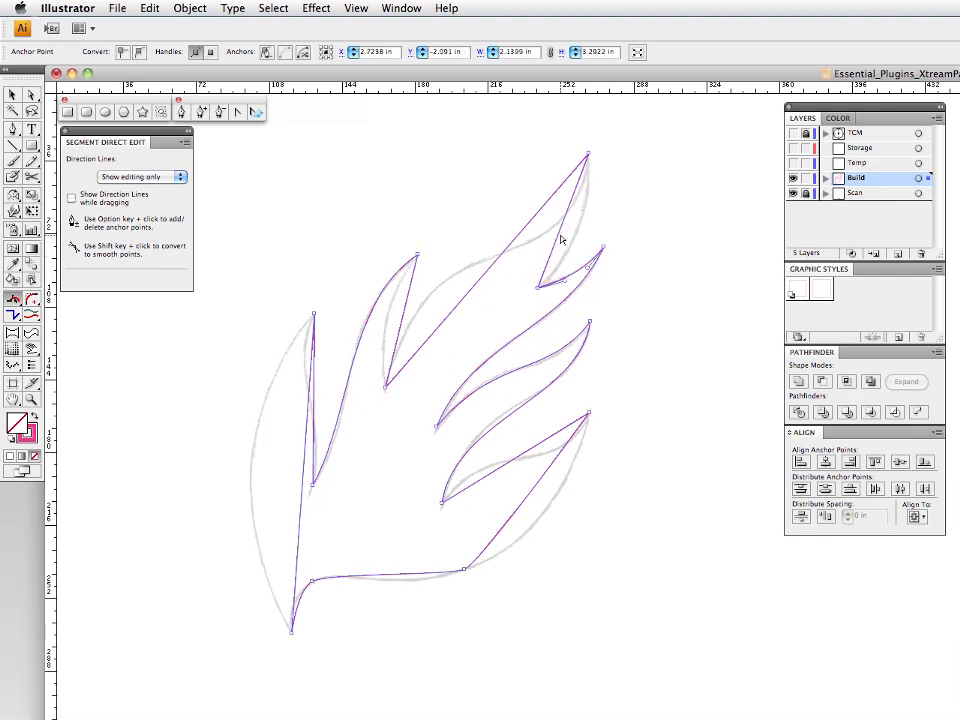
# Step: Curve both edges of the topmost feather along the sketch, refining the long upper edge with its tip handle
pyautogui.moveTo(560, 240); pyautogui.dragTo(574, 240)
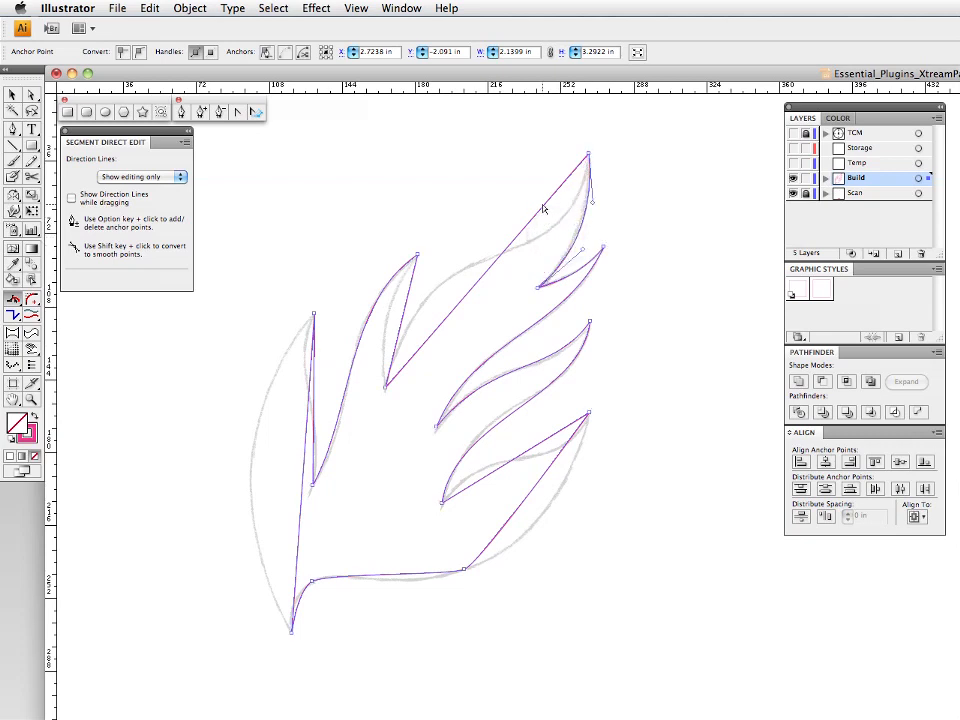
pyautogui.moveTo(543, 206); pyautogui.dragTo(612, 239)
pyautogui.moveTo(477, 324); pyautogui.dragTo(405, 242)
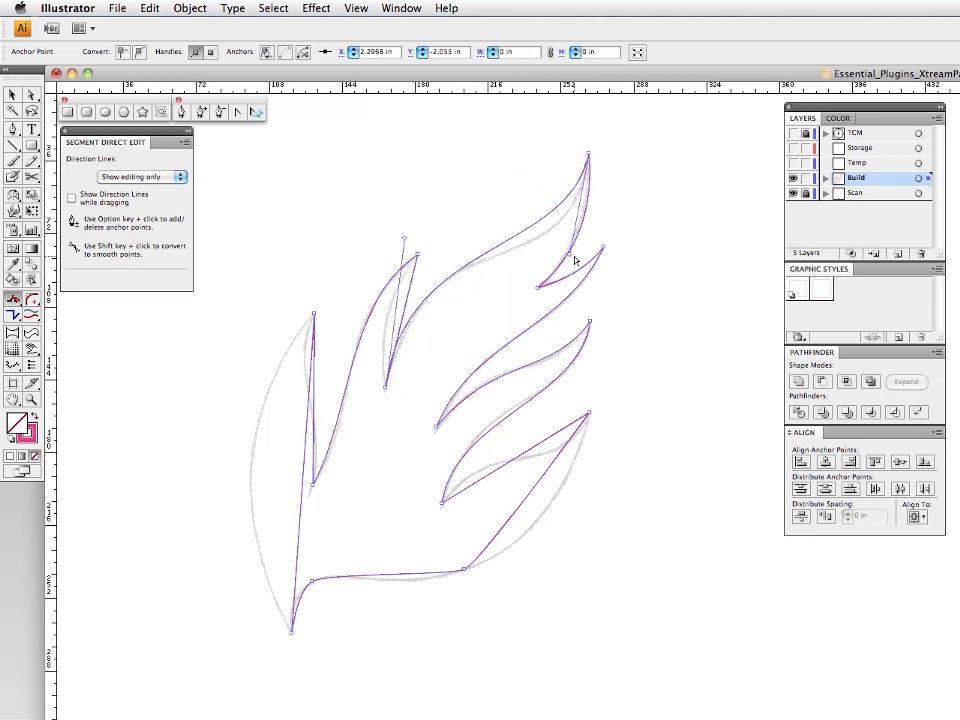
pyautogui.moveTo(571, 259)
pyautogui.mouseDown()
pyautogui.moveTo(574, 281)
pyautogui.moveTo(575, 265)
pyautogui.mouseUp()
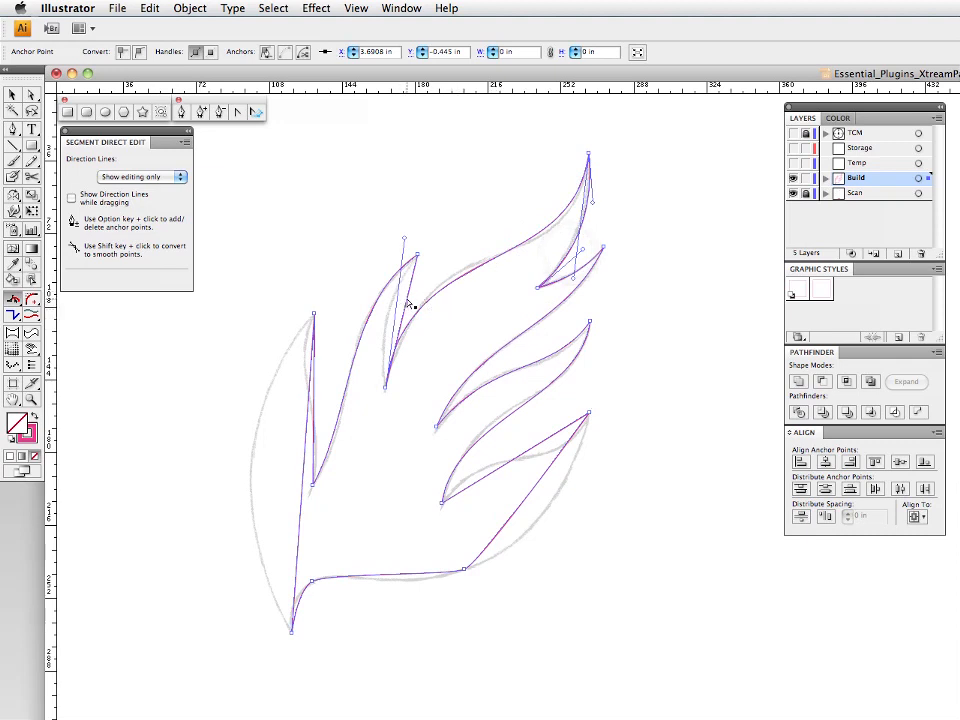
# Step: Bend the inner edges of the two left feathers and the shape's bottom edge onto the sketch
pyautogui.moveTo(407, 302); pyautogui.dragTo(376, 312)
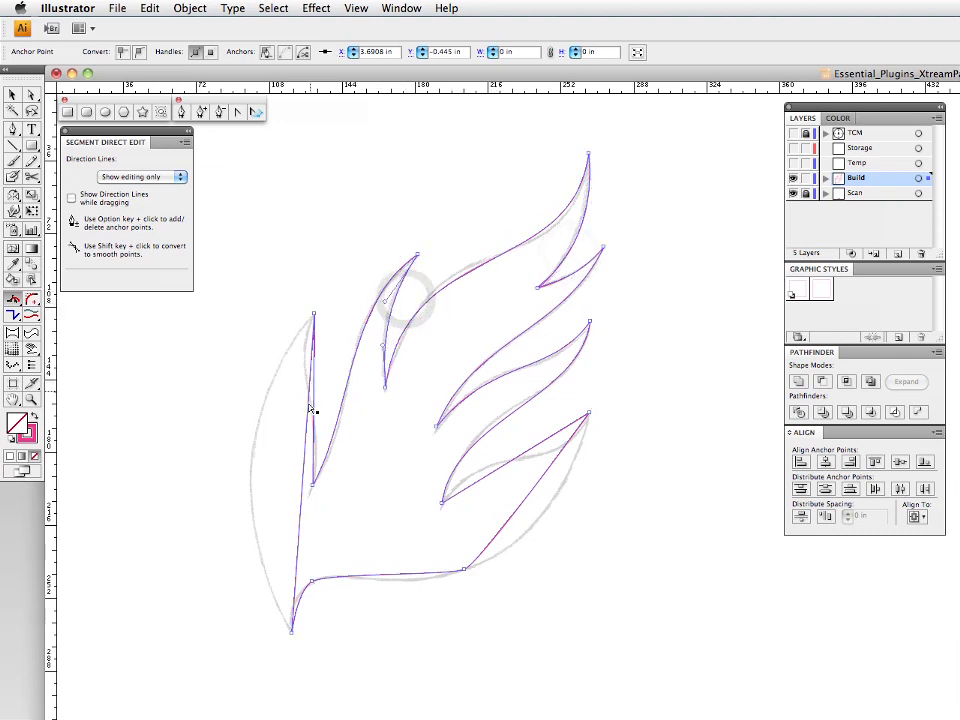
pyautogui.moveTo(310, 408); pyautogui.dragTo(296, 375)
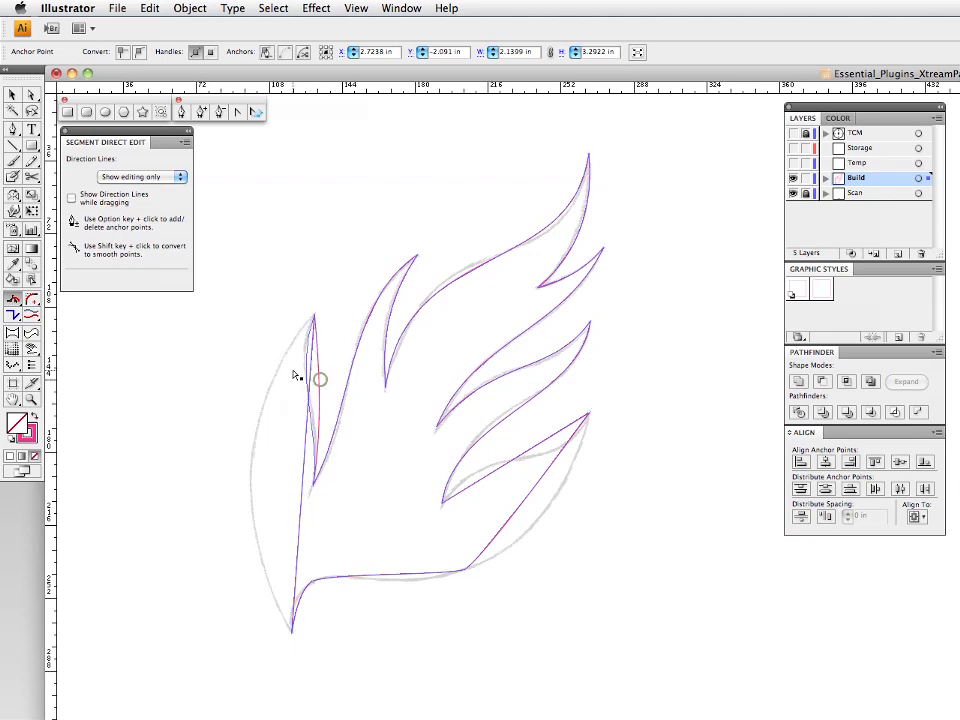
pyautogui.click(386, 574)
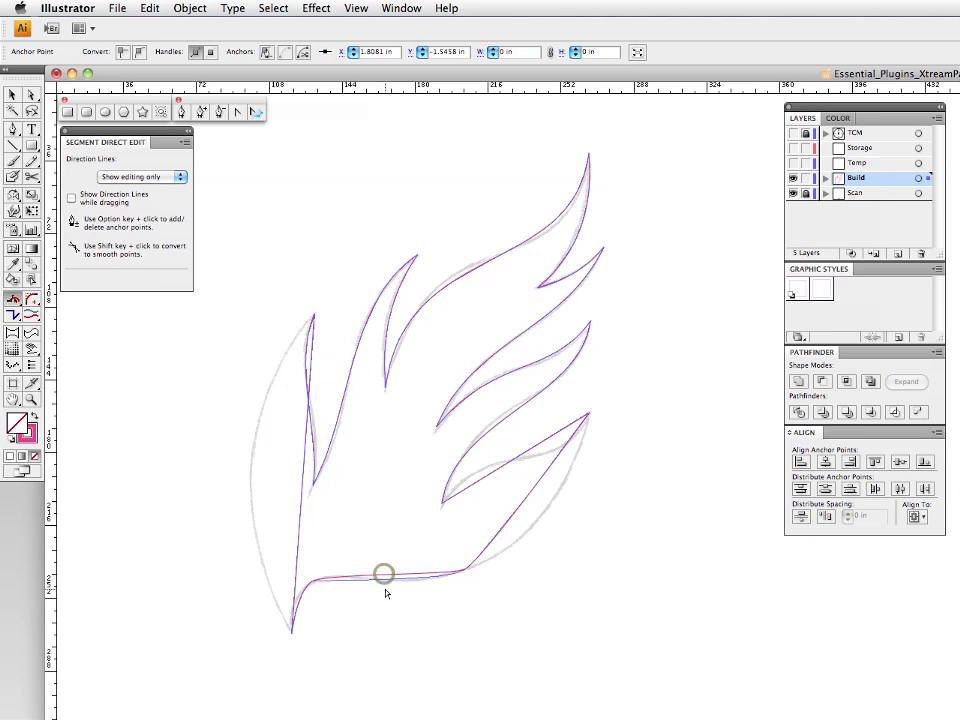
# Step: Curve the short stem edge, the lower-right outer edge and the lowest right feather's upper edge to follow the sketch
pyautogui.click(336, 579)
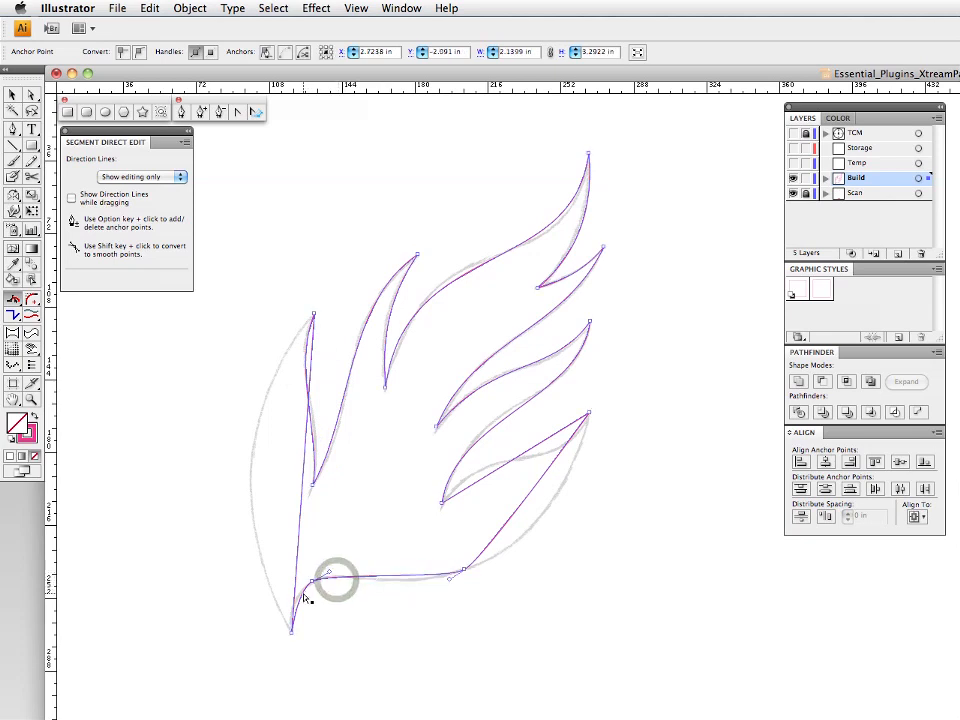
pyautogui.click(300, 594)
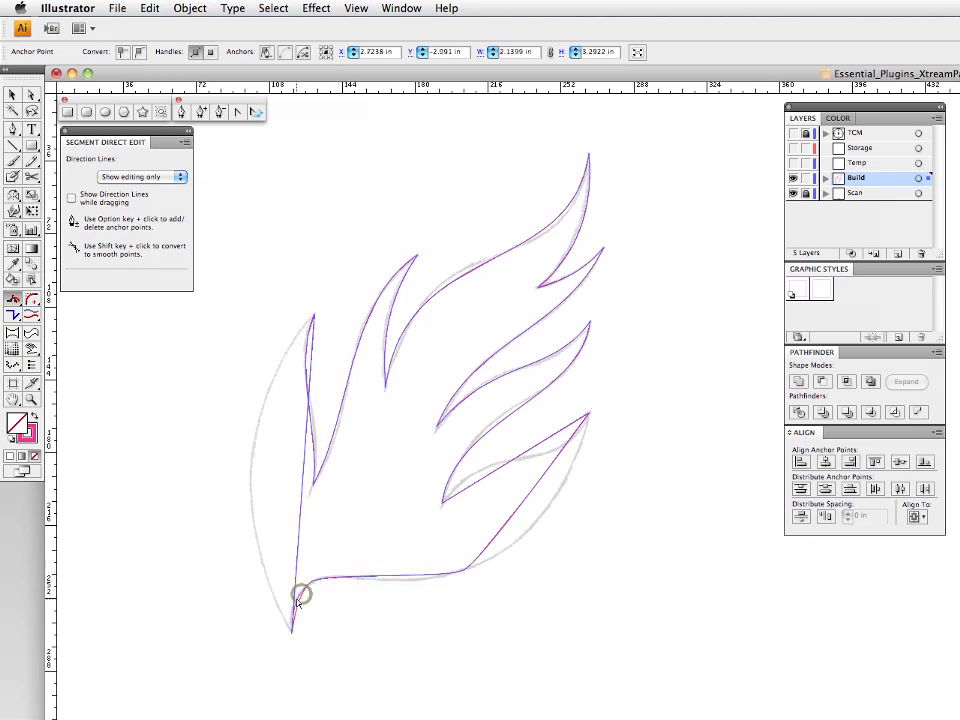
pyautogui.click(500, 528)
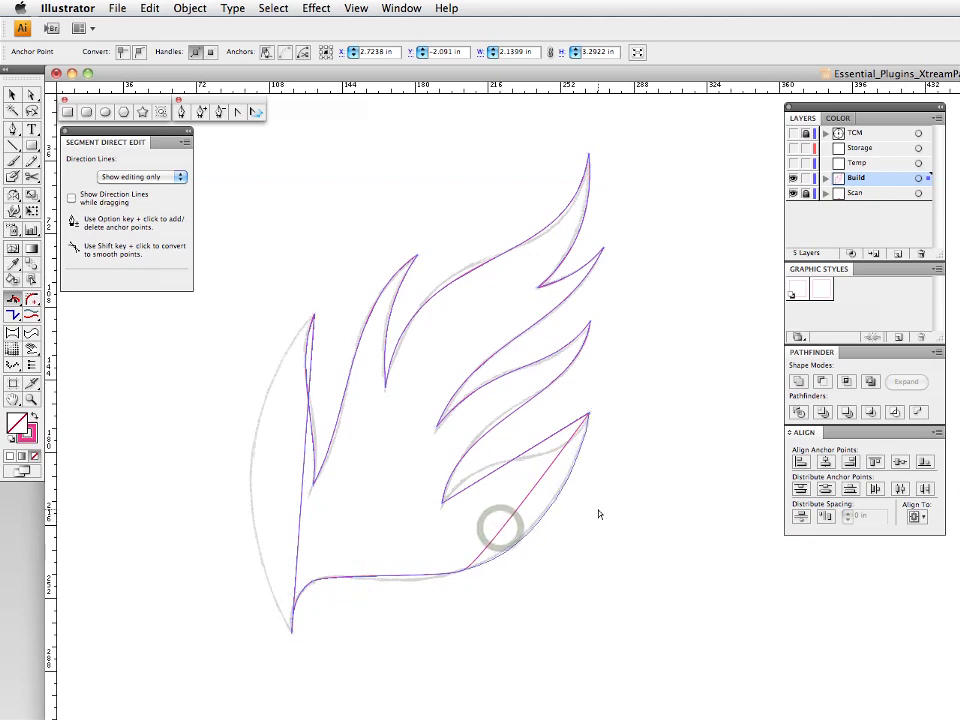
pyautogui.moveTo(554, 434); pyautogui.dragTo(535, 449)
pyautogui.click(562, 467)
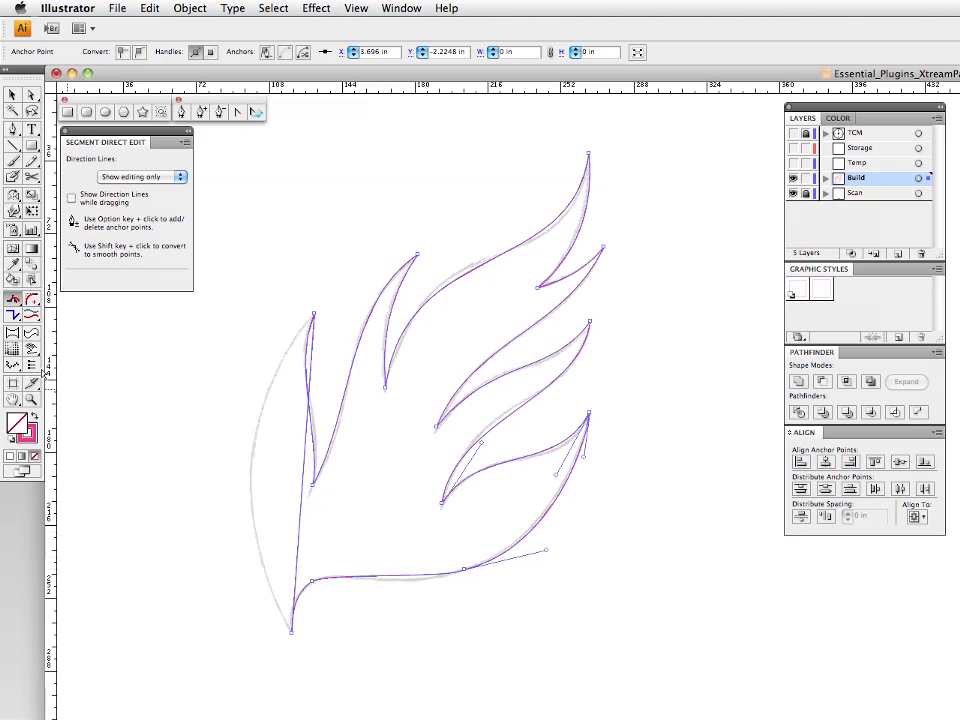
# Step: Bow the straight left outer edge out to the sketched curve with the Symmetric Edit tool
pyautogui.moveTo(14, 299); pyautogui.dragTo(36, 335)
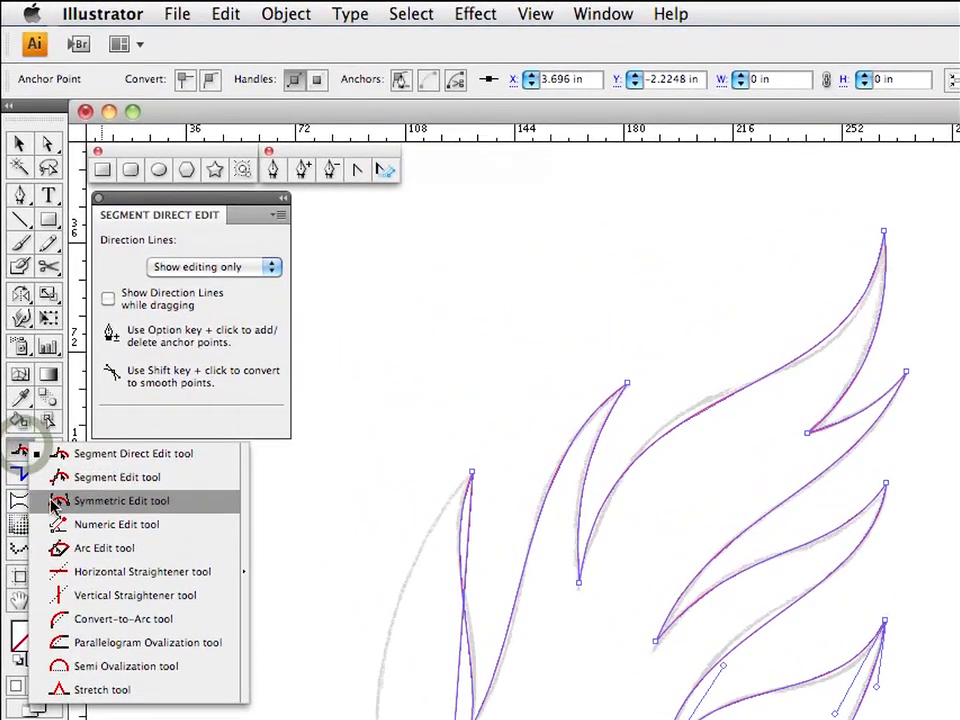
pyautogui.moveTo(55, 503); pyautogui.dragTo(55, 502)
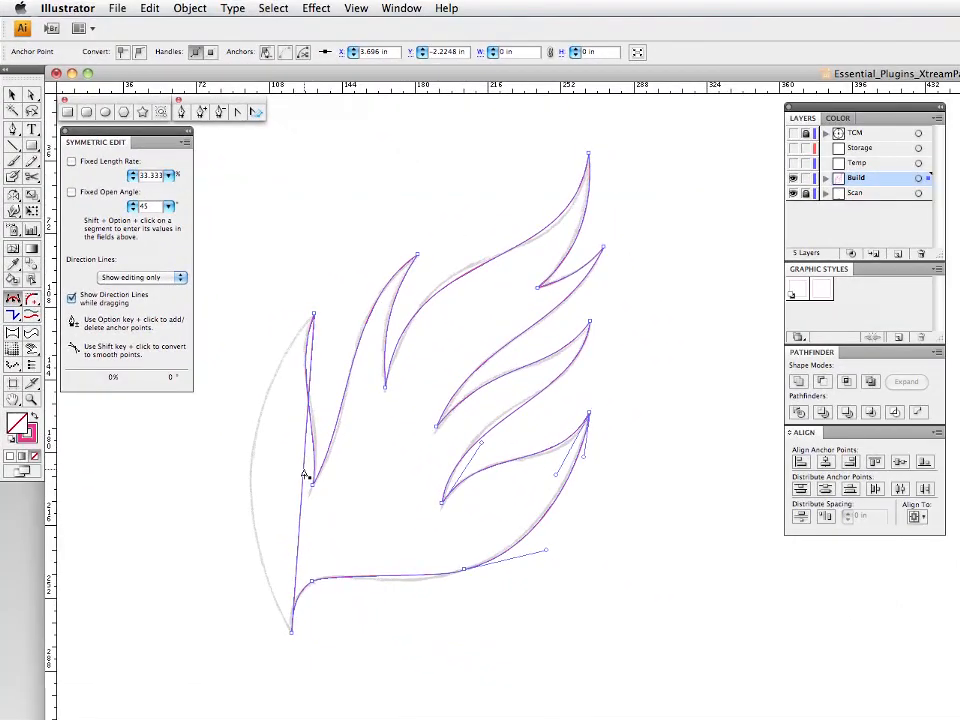
pyautogui.moveTo(304, 475); pyautogui.dragTo(172, 405)
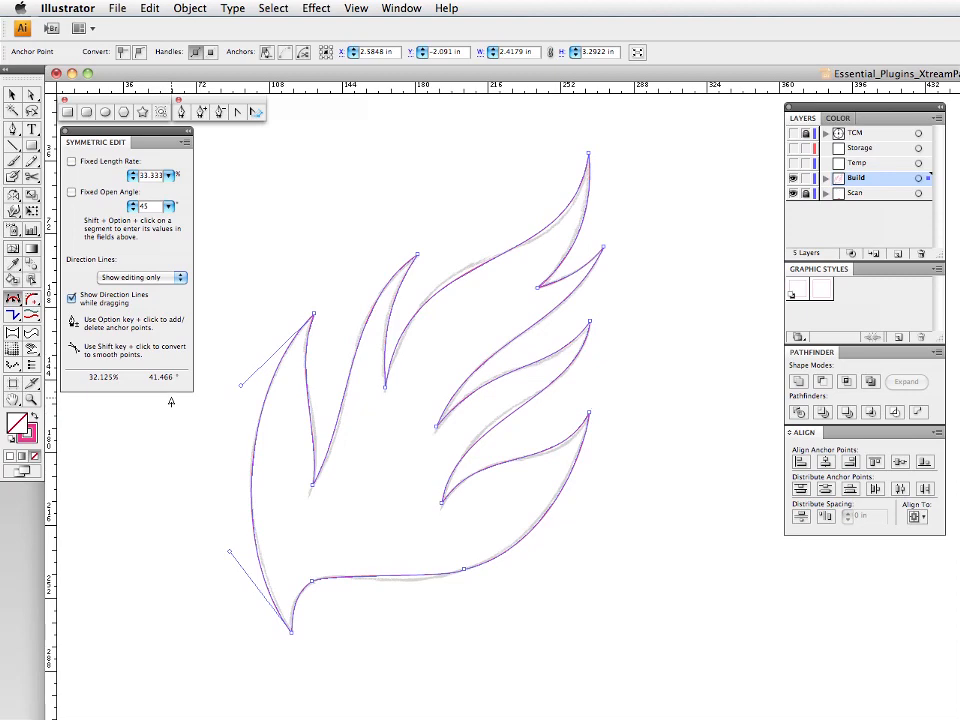
# Step: Convert the two anchor points at the ends of the shape's bottom edge to smooth
pyautogui.click(28, 94)
pyautogui.moveTo(473, 548); pyautogui.dragTo(302, 611)
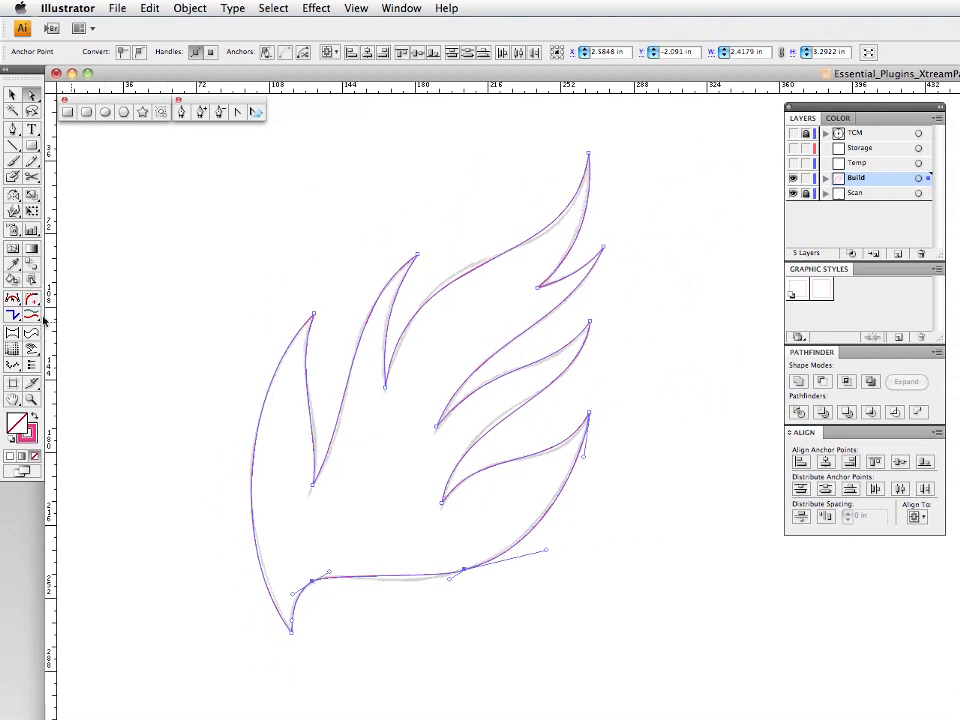
pyautogui.moveTo(12, 298); pyautogui.dragTo(47, 302)
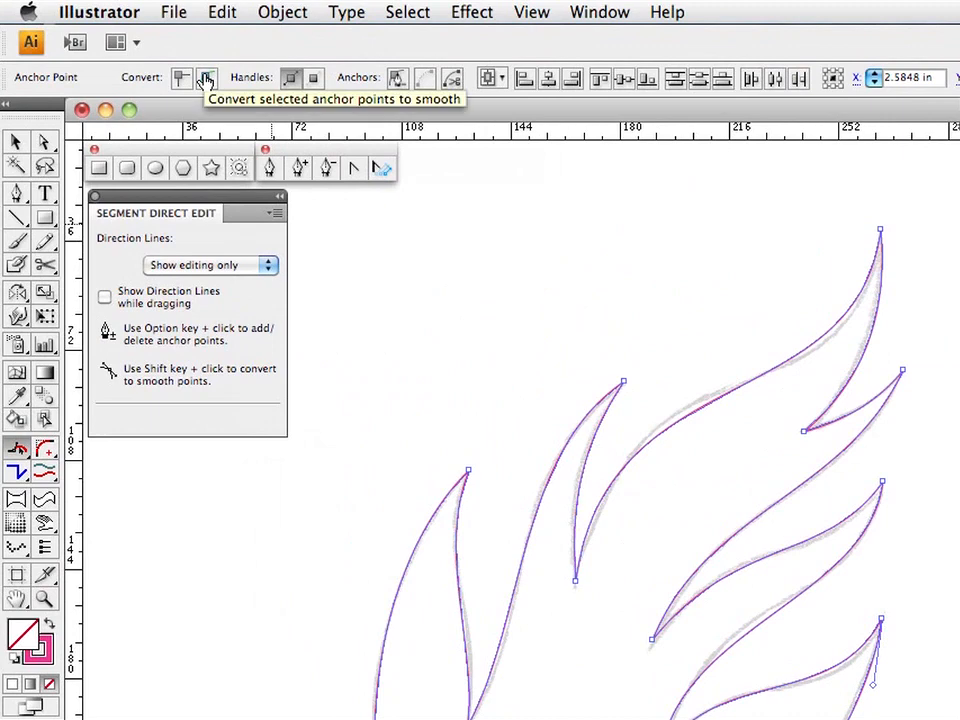
pyautogui.click(206, 79)
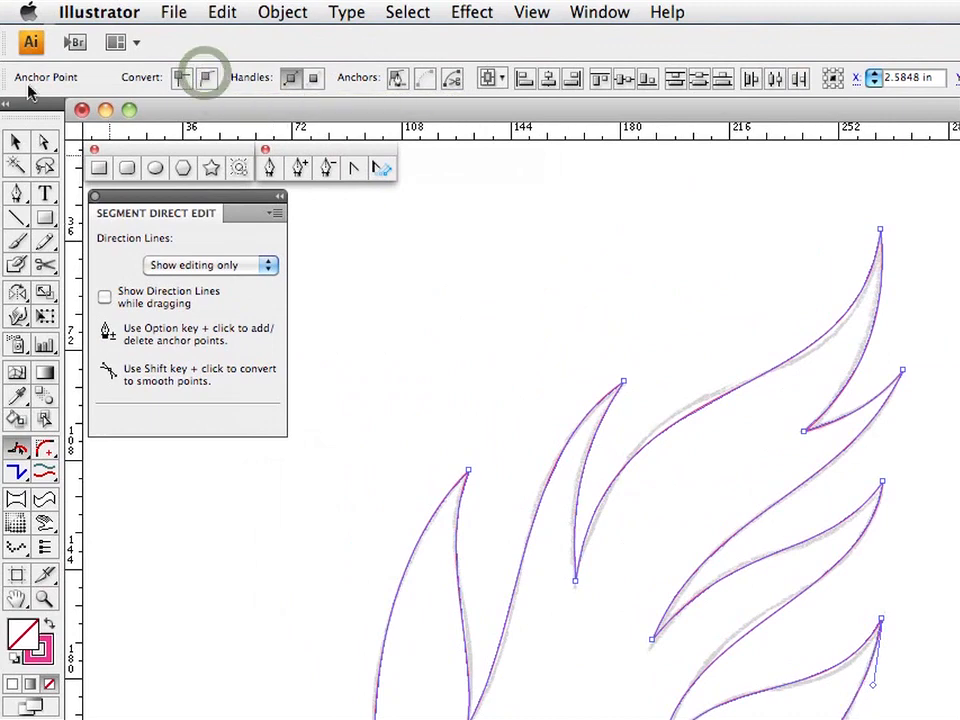
# Step: Adjust the direction handles of the bottom edge and stem with Direct Selection so the curves match the sketch
pyautogui.click(46, 143)
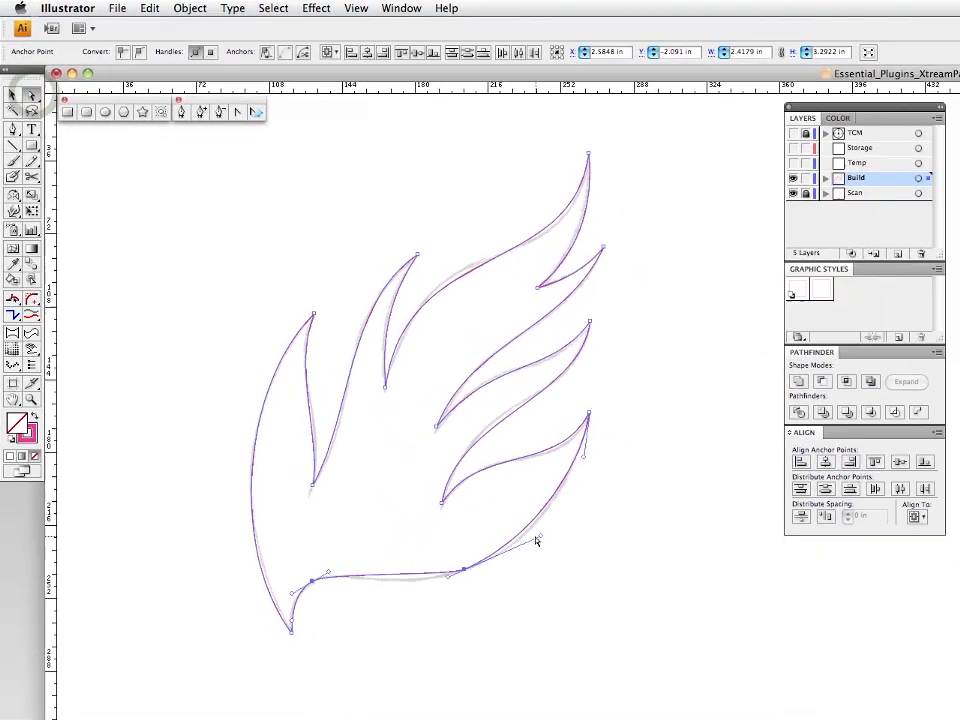
pyautogui.click(541, 540)
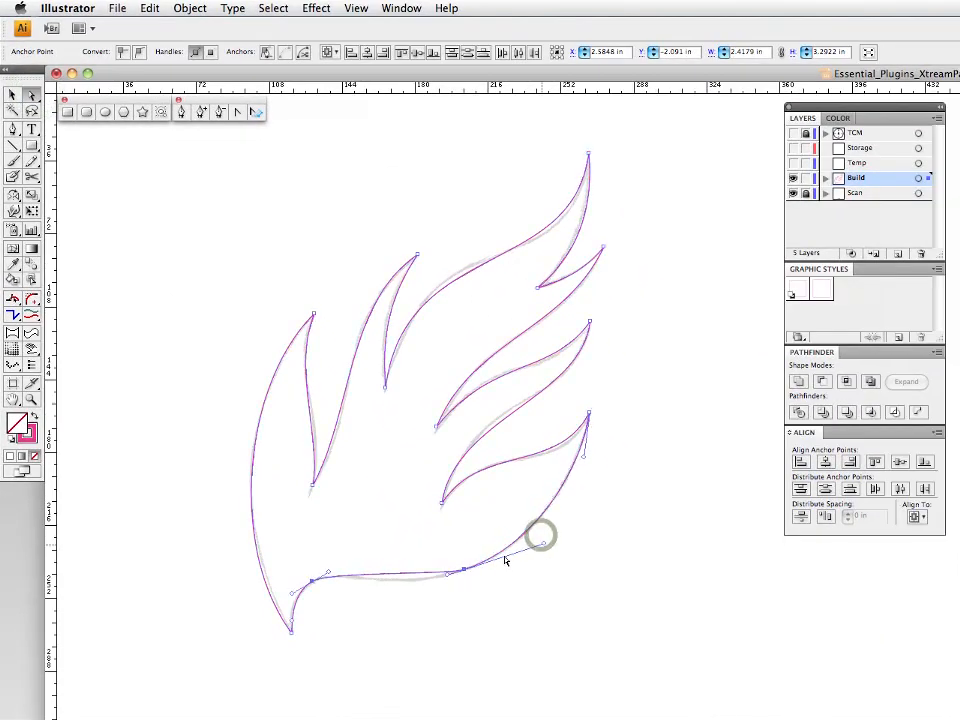
pyautogui.click(446, 574)
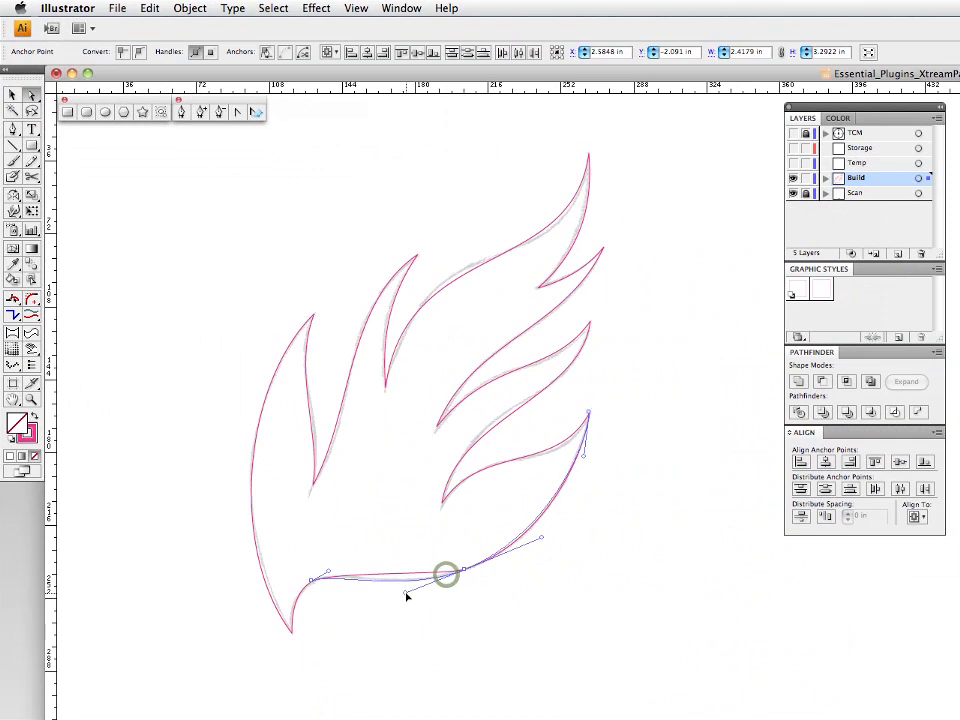
pyautogui.moveTo(401, 585); pyautogui.dragTo(402, 590)
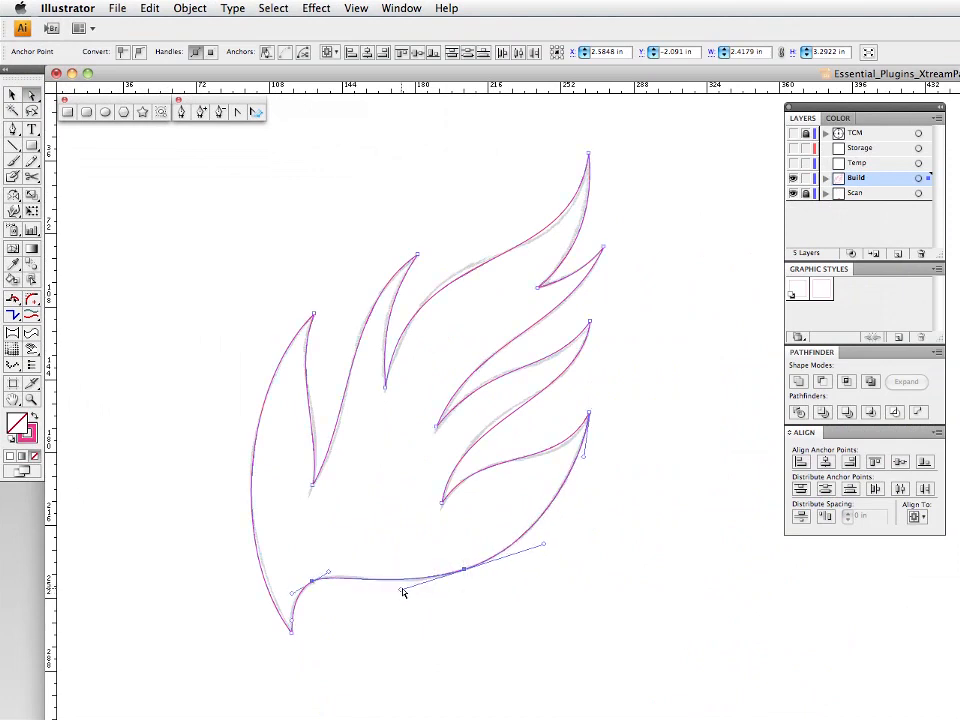
pyautogui.moveTo(330, 575); pyautogui.dragTo(336, 568)
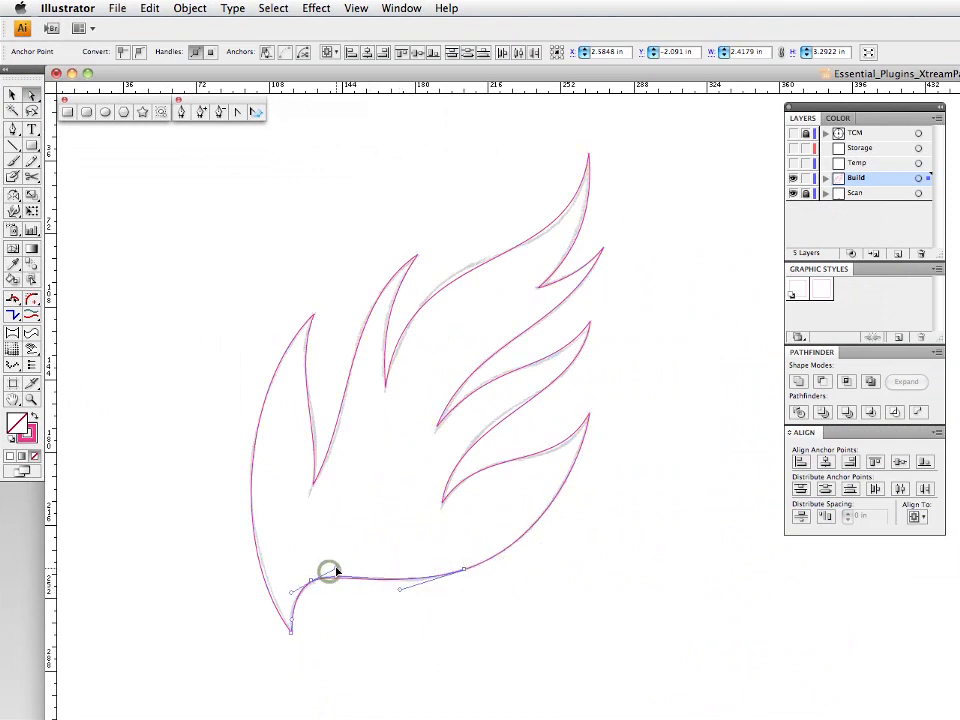
pyautogui.click(293, 623)
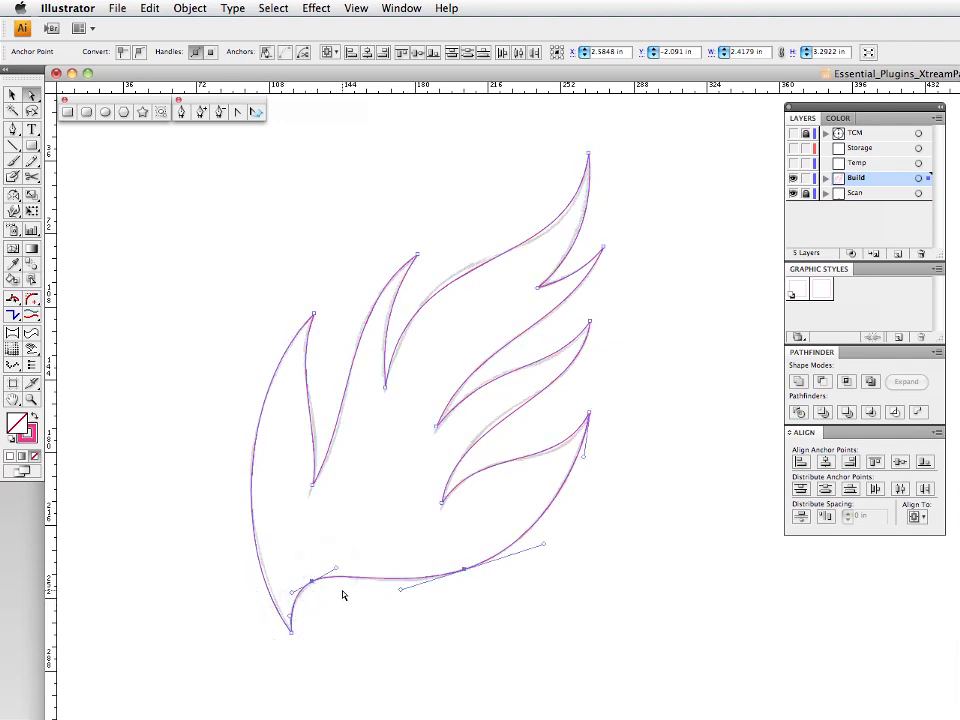
# Step: Fine-tune the handles on the outer and inner edges of the leftmost feather to fit the sketch
pyautogui.moveTo(272, 540); pyautogui.dragTo(234, 548)
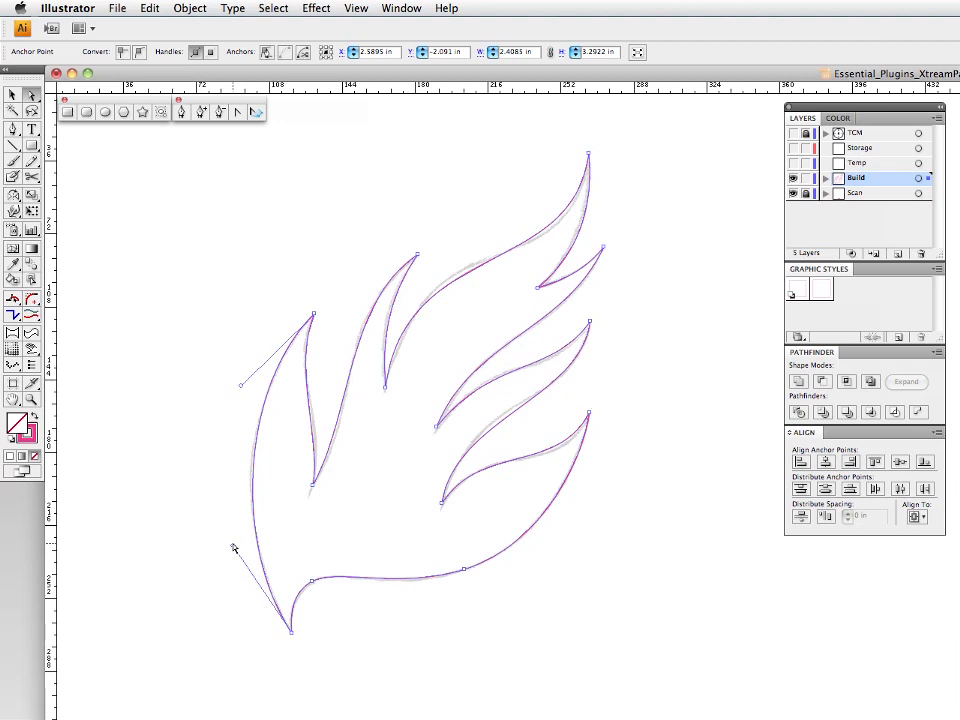
pyautogui.moveTo(240, 387); pyautogui.dragTo(237, 390)
pyautogui.moveTo(315, 398); pyautogui.dragTo(326, 432)
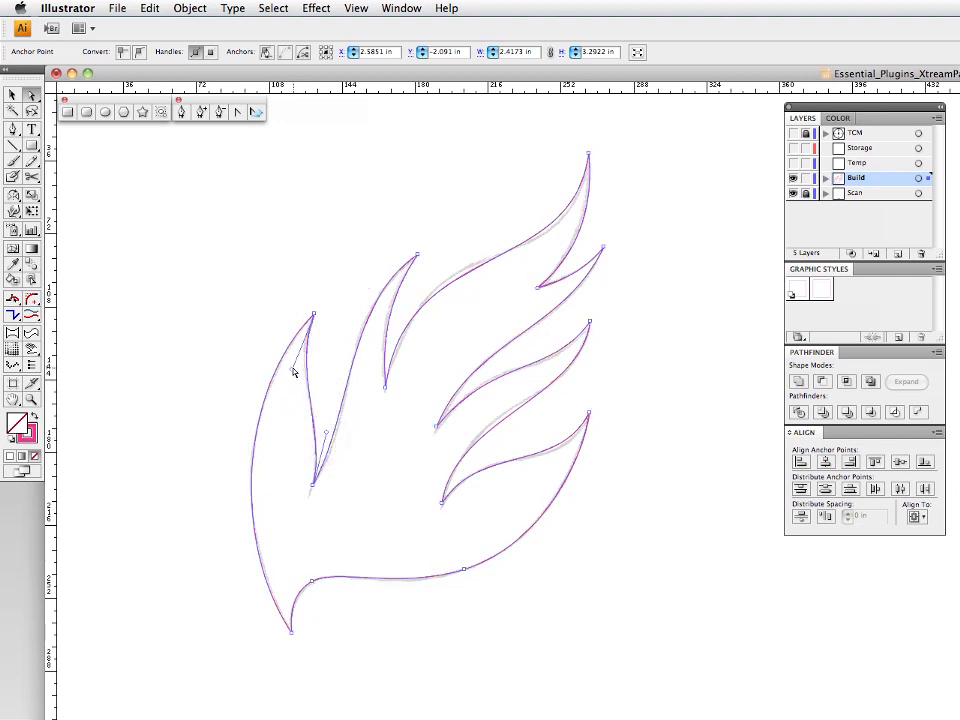
pyautogui.moveTo(292, 369); pyautogui.dragTo(358, 416)
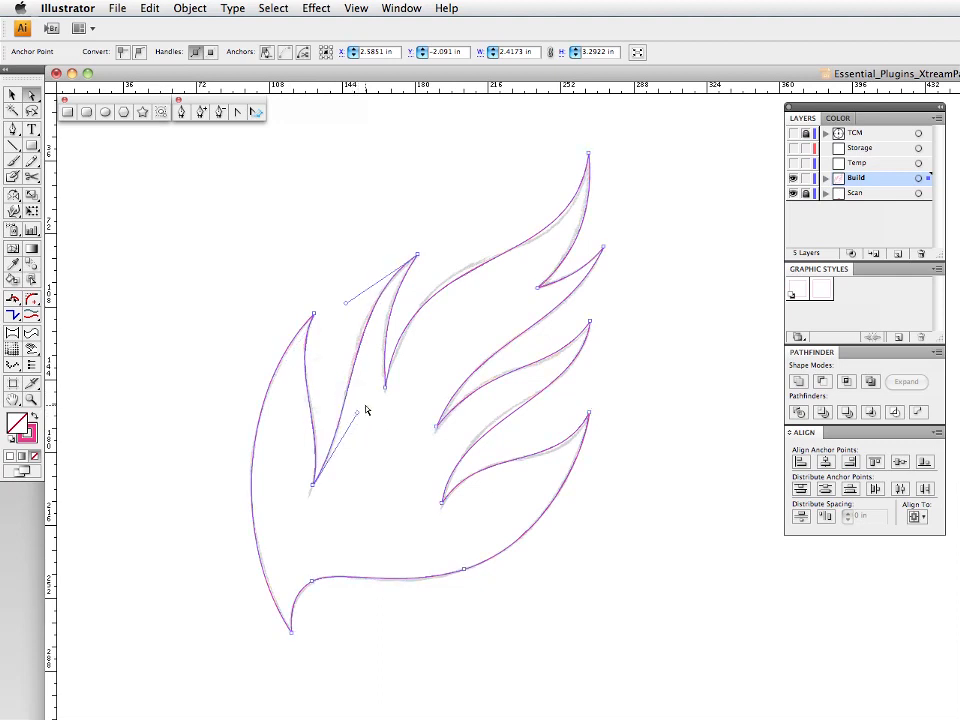
# Step: Refine both edges of the second left feather by adjusting the direction handles at its tip
pyautogui.moveTo(345, 305); pyautogui.dragTo(340, 303)
pyautogui.click(403, 285)
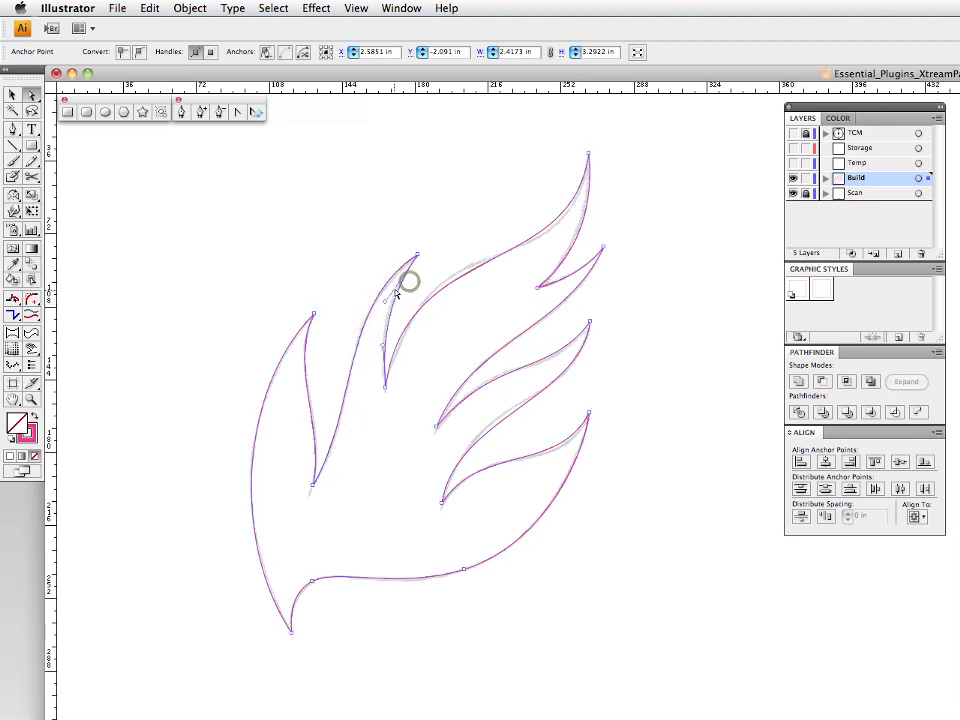
pyautogui.click(385, 306)
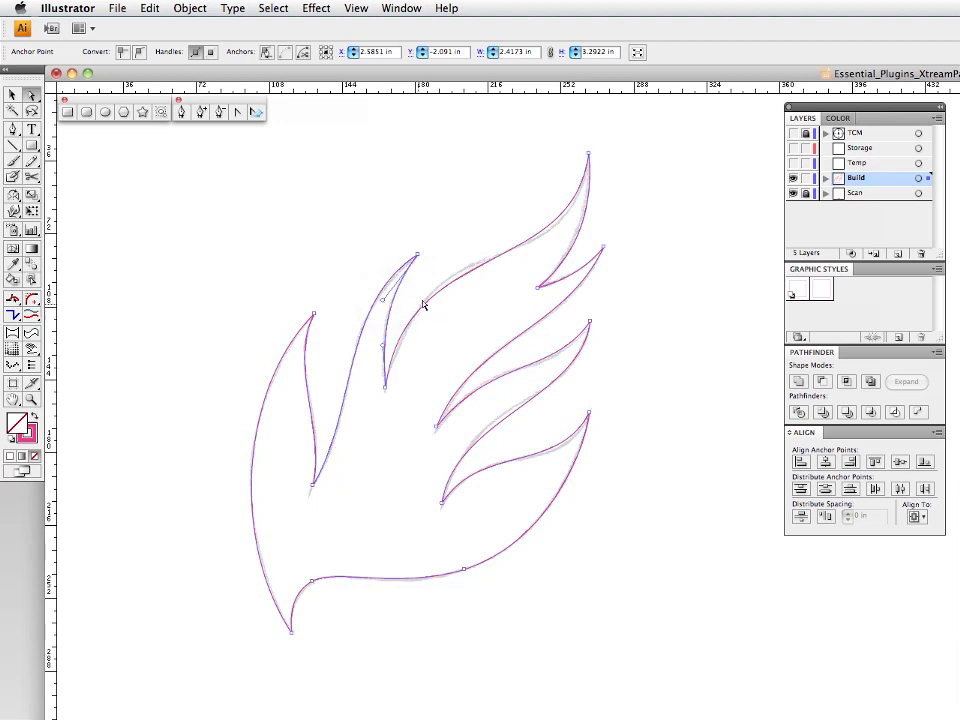
# Step: Adjust the handles on the topmost feather's long upper edge and short lower edge to follow the sketch
pyautogui.moveTo(420, 294); pyautogui.dragTo(417, 224)
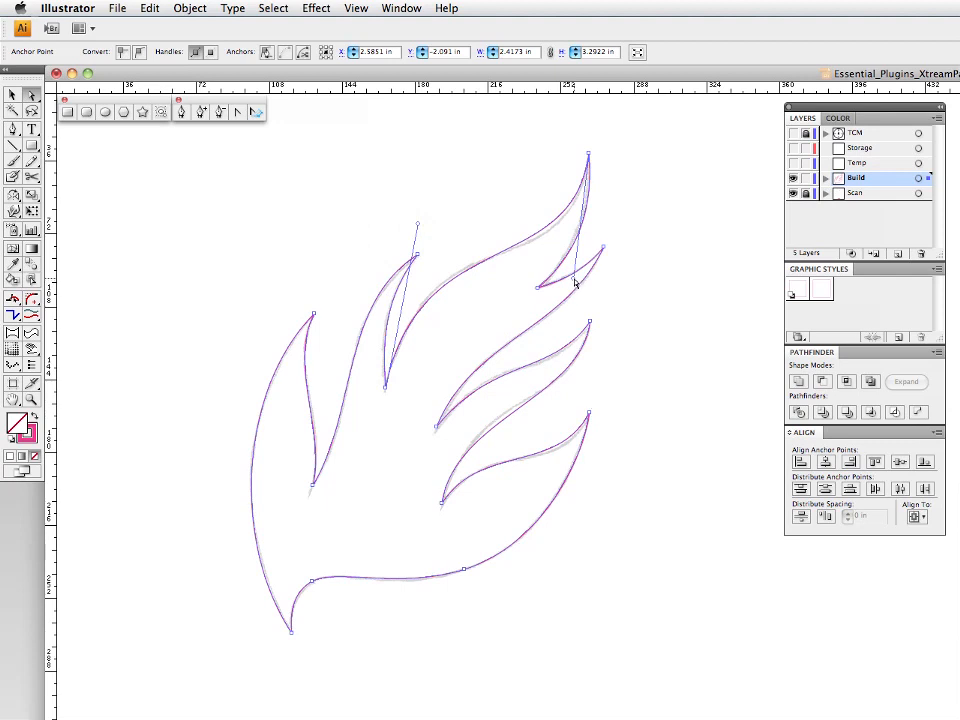
pyautogui.moveTo(574, 284); pyautogui.dragTo(571, 291)
pyautogui.moveTo(419, 228); pyautogui.dragTo(420, 213)
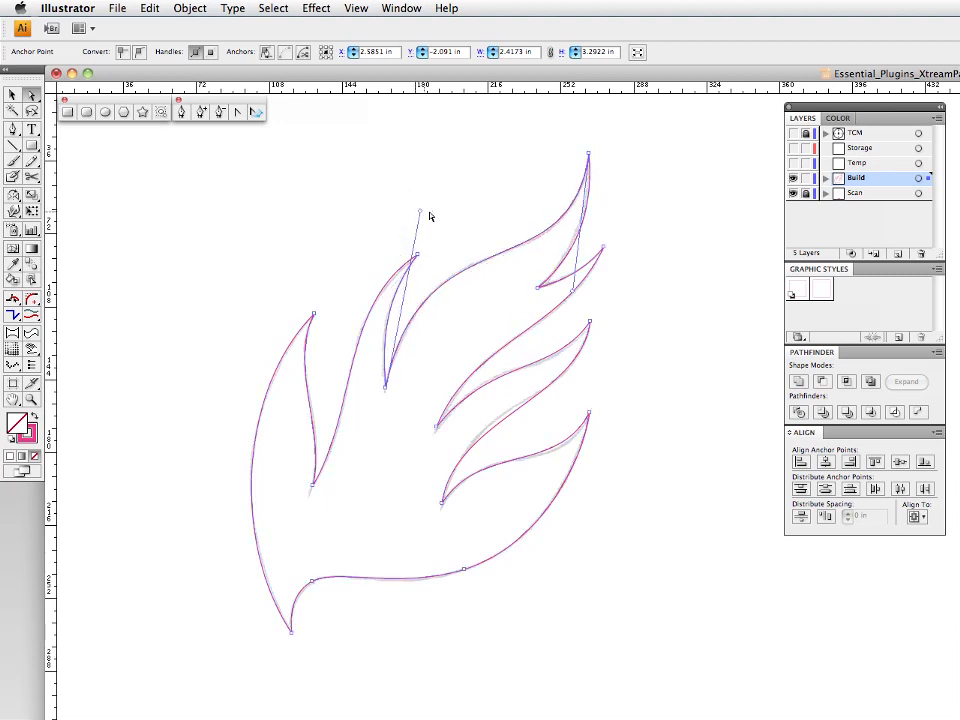
pyautogui.click(597, 217)
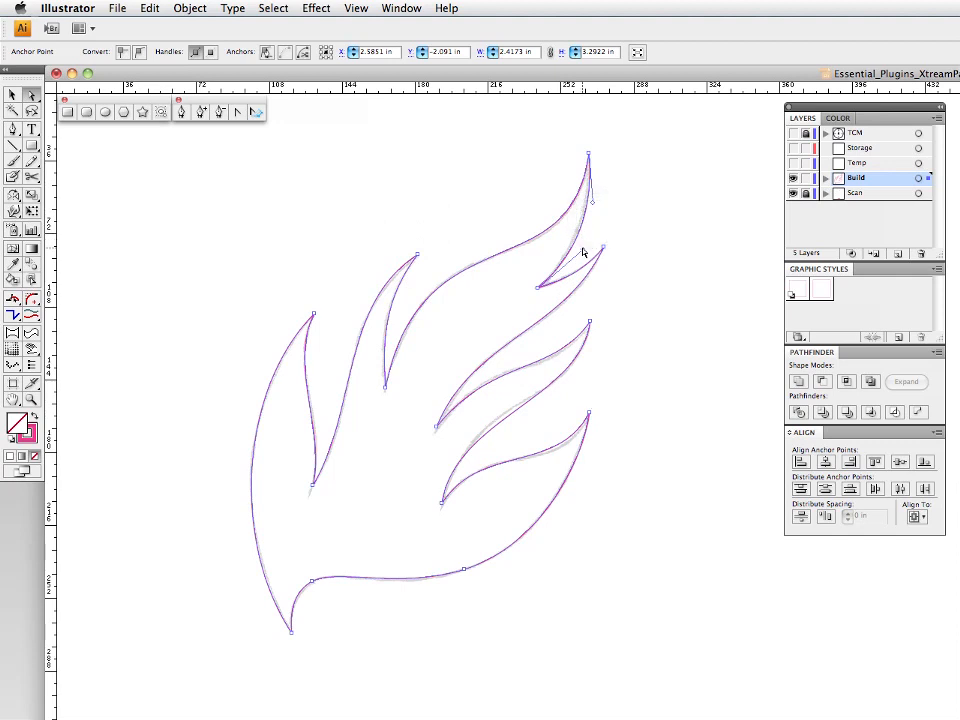
pyautogui.click(581, 250)
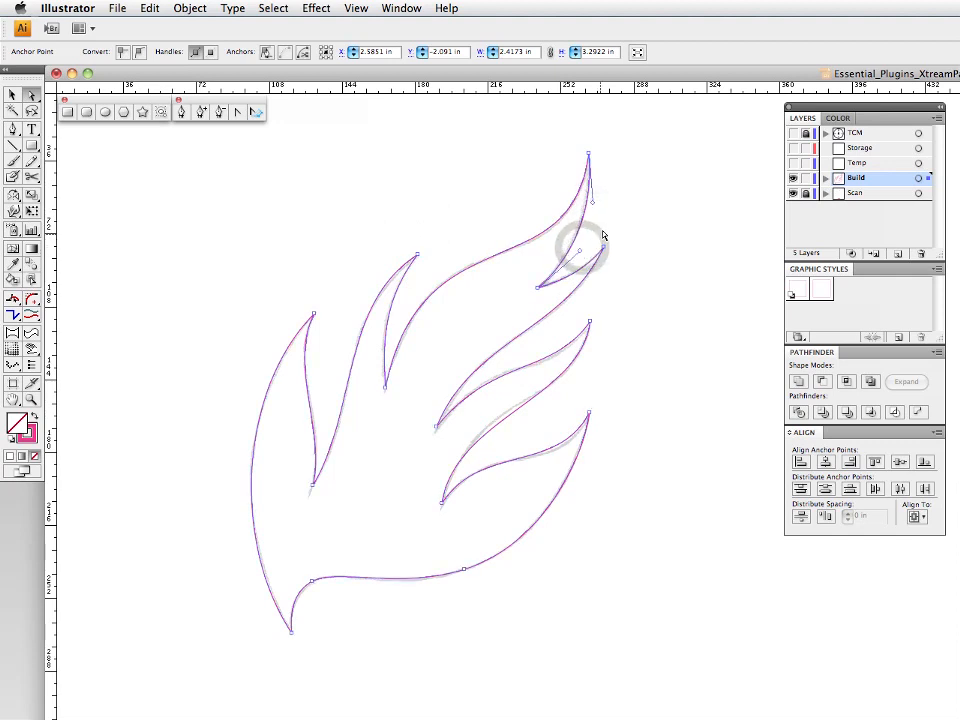
# Step: Refine the handles of the second right feather's lower edge and the third right feather's upper edge
pyautogui.click(553, 292)
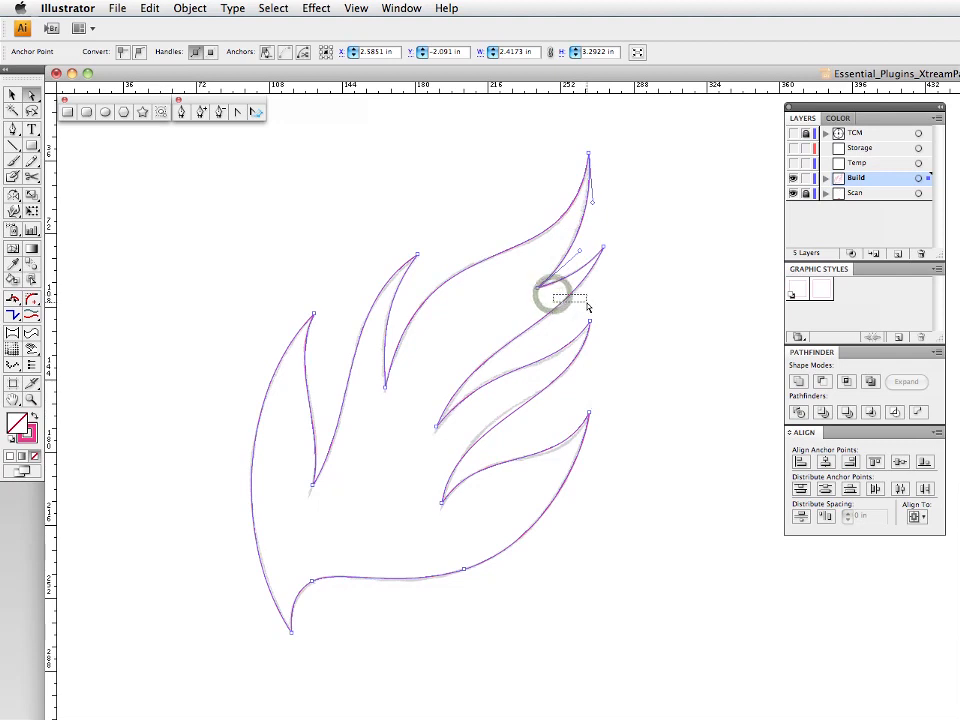
pyautogui.moveTo(567, 331); pyautogui.dragTo(571, 327)
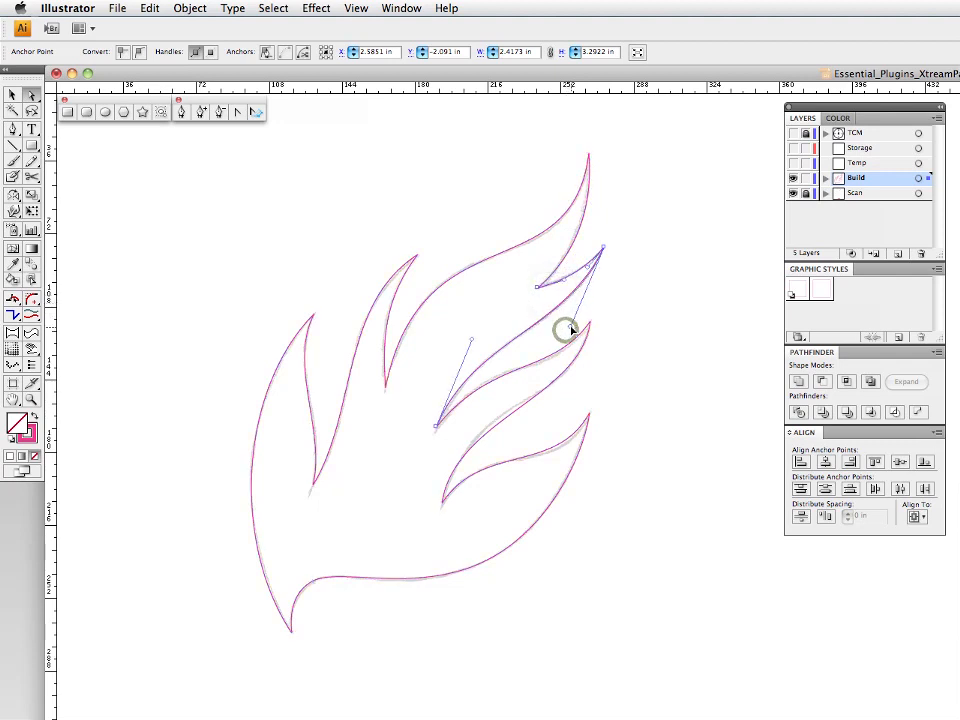
pyautogui.click(509, 371)
pyautogui.click(493, 356)
pyautogui.click(523, 364)
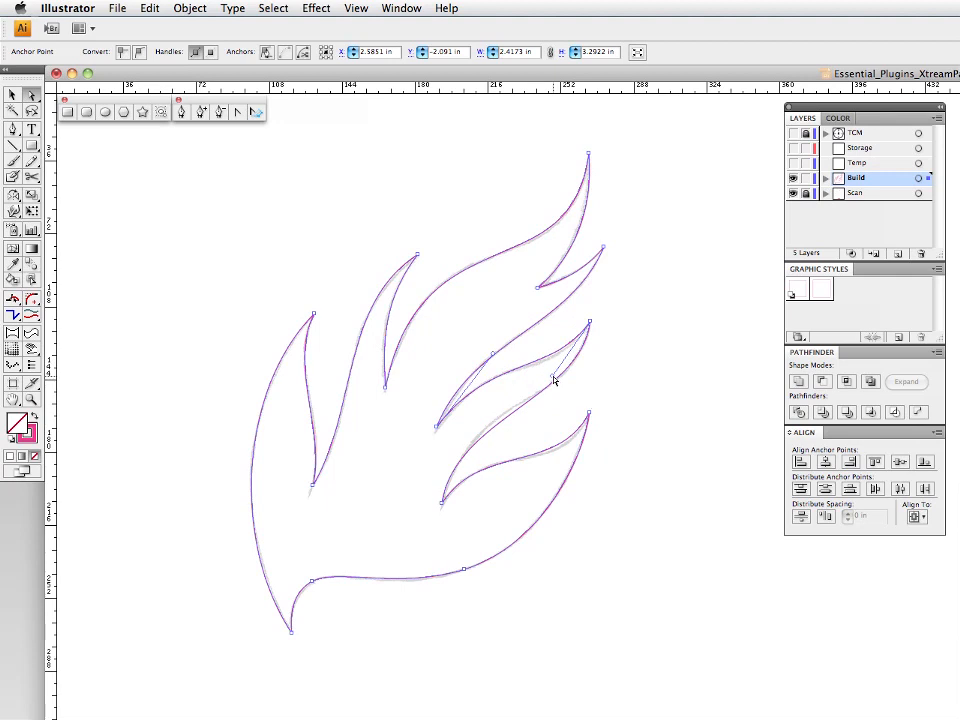
pyautogui.moveTo(553, 377); pyautogui.dragTo(555, 384)
# Step: Extend and angle the handles of the third right feather's lower edge to match the sketched curve
pyautogui.click(519, 411)
pyautogui.click(583, 400)
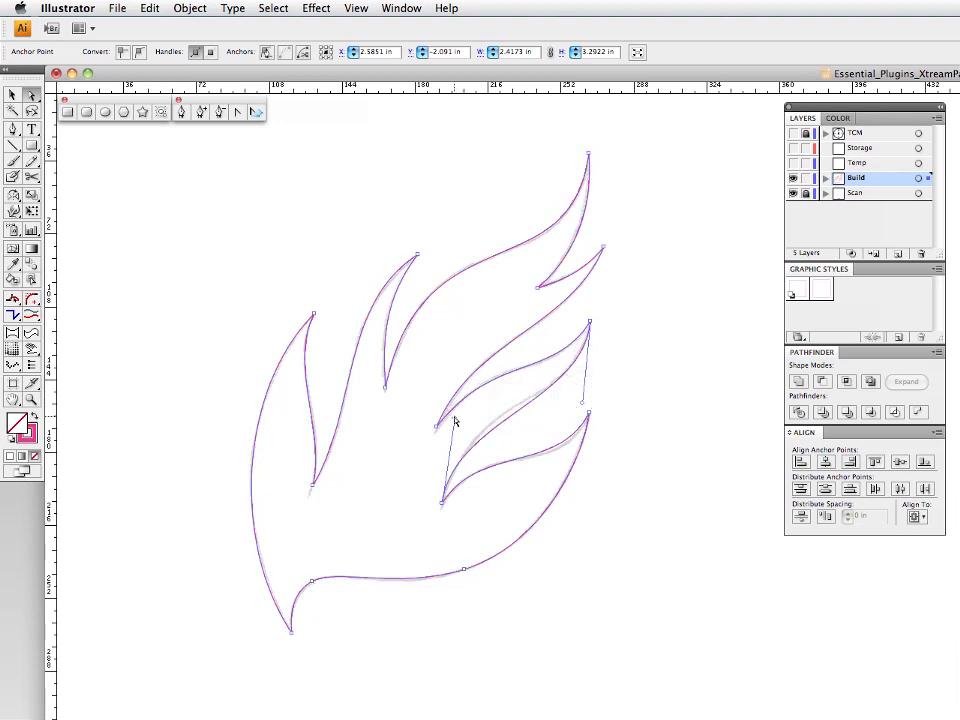
pyautogui.moveTo(455, 421); pyautogui.dragTo(459, 407)
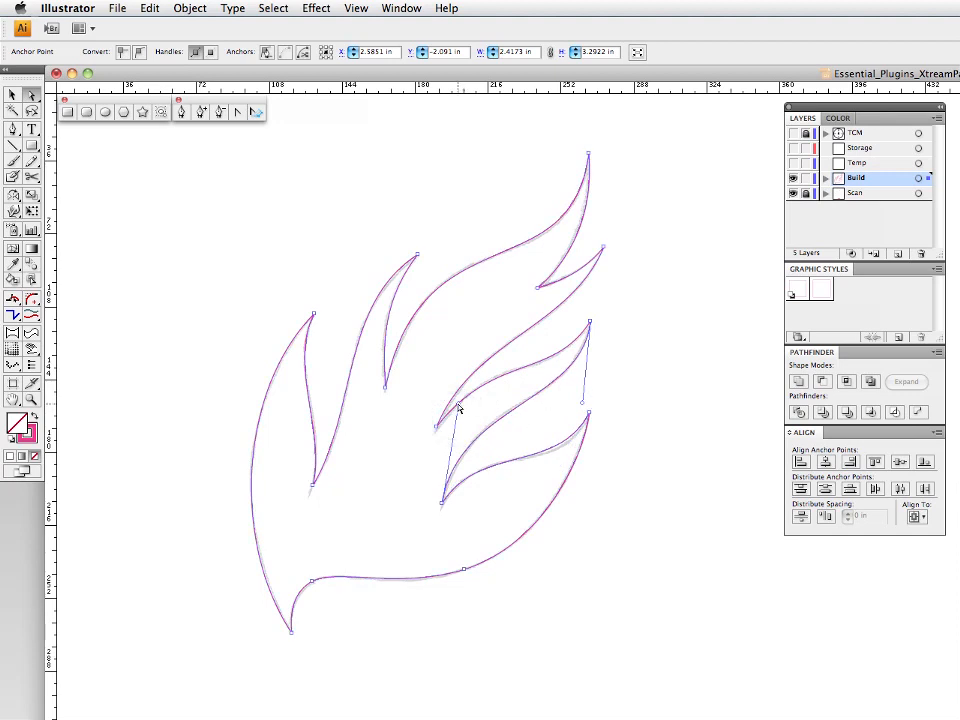
pyautogui.moveTo(459, 404); pyautogui.dragTo(464, 404)
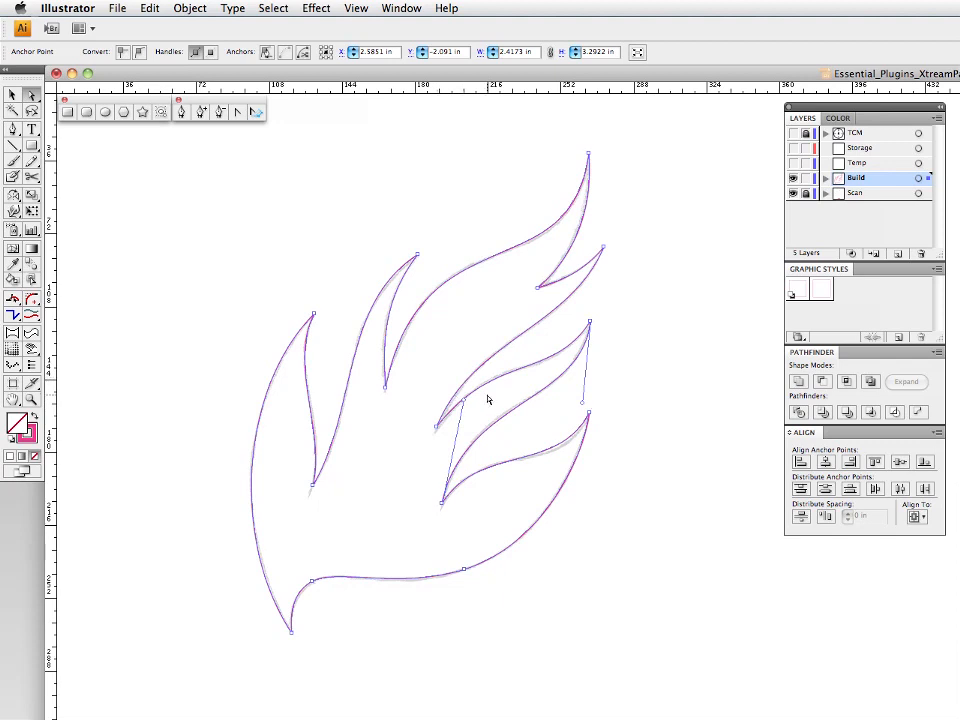
# Step: Fine-tune both handles of the lowest right feather's upper edge along the sketch
pyautogui.moveTo(526, 441); pyautogui.dragTo(495, 462)
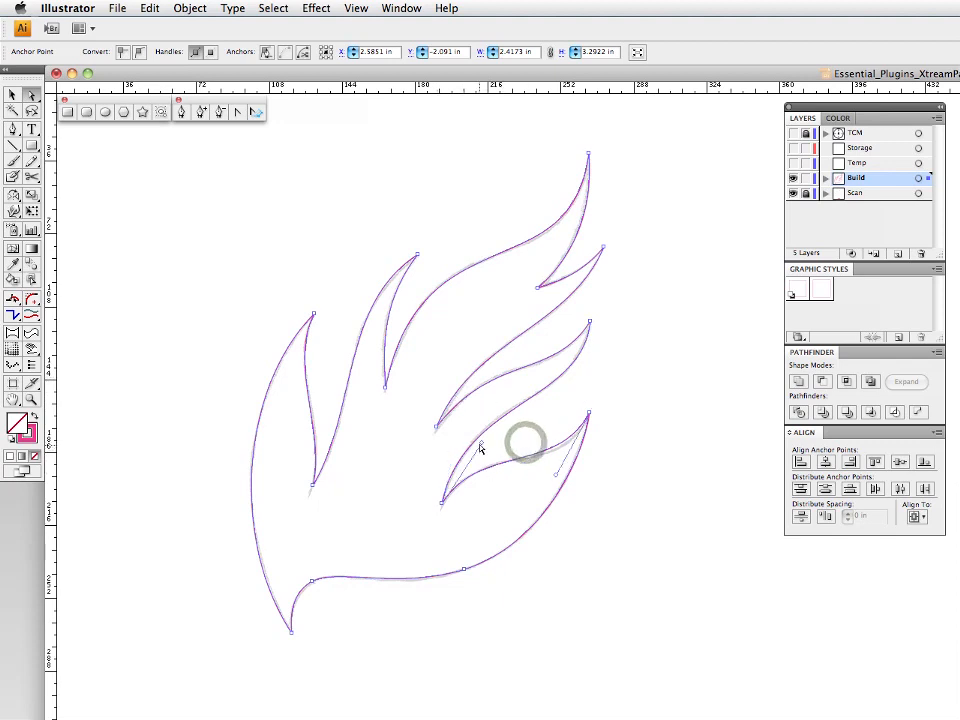
pyautogui.click(481, 441)
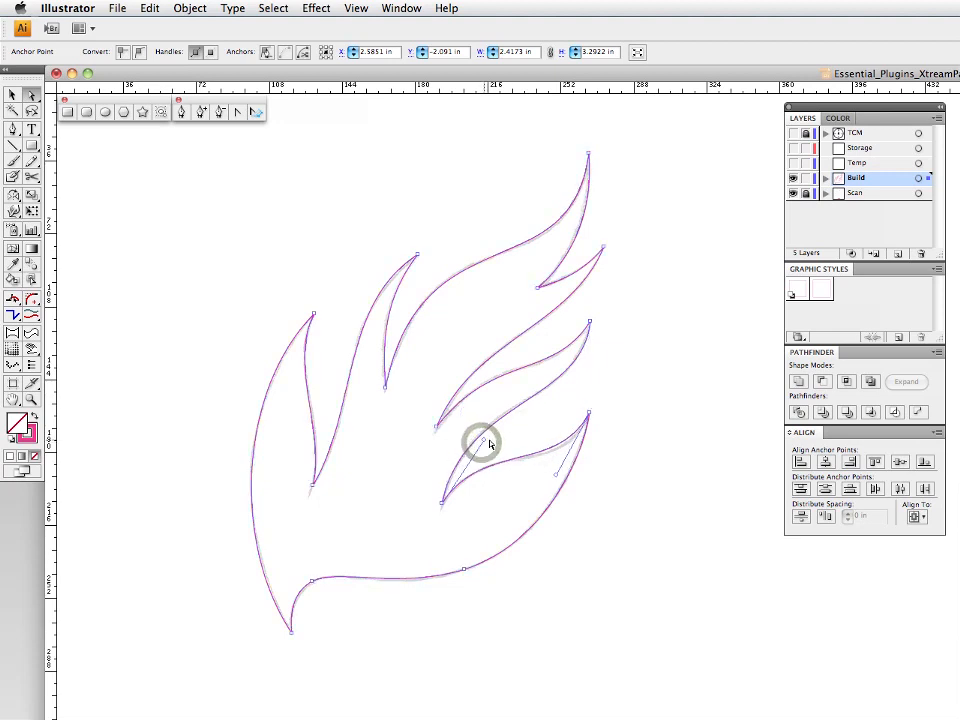
pyautogui.click(556, 476)
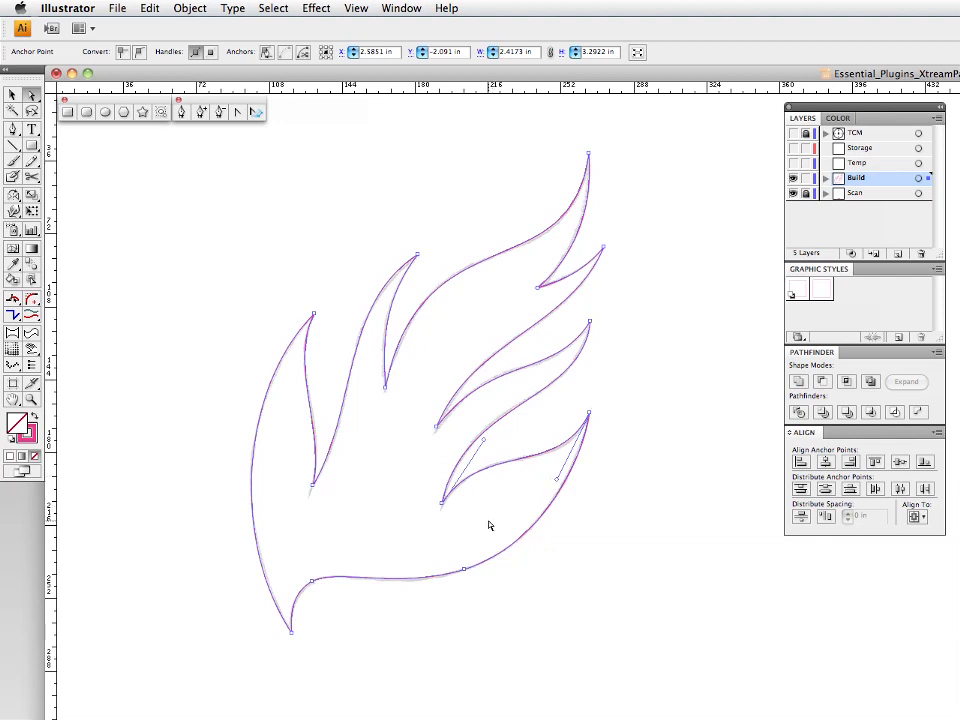
# Step: Refine both handles of the smooth anchor joining the bottom edge and lower-right curve, and deselect the path
pyautogui.moveTo(489, 525); pyautogui.dragTo(440, 595)
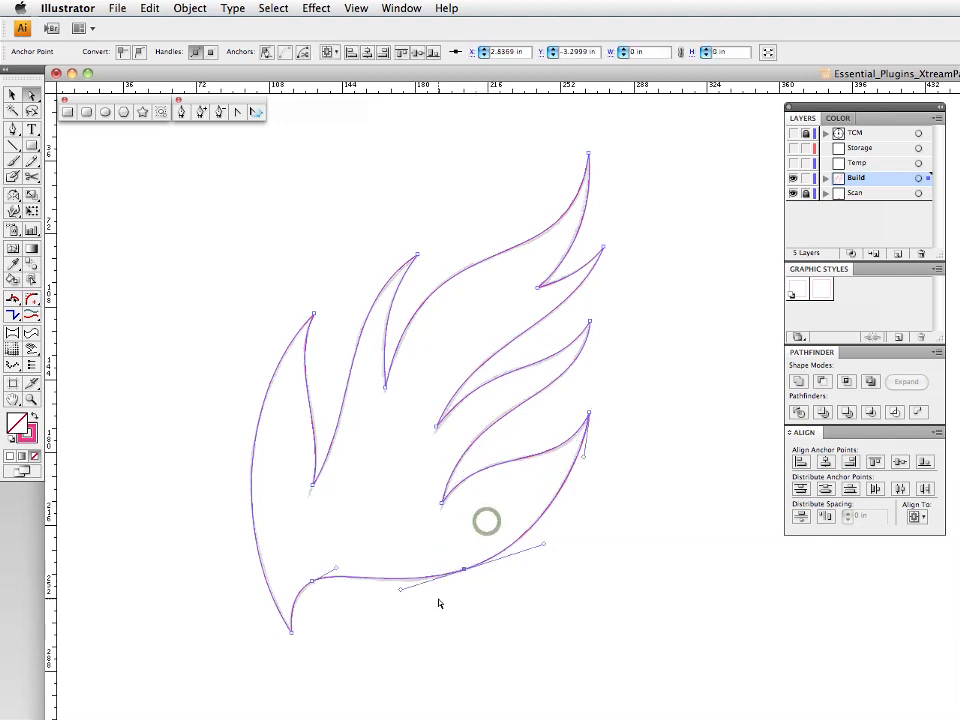
pyautogui.click(544, 547)
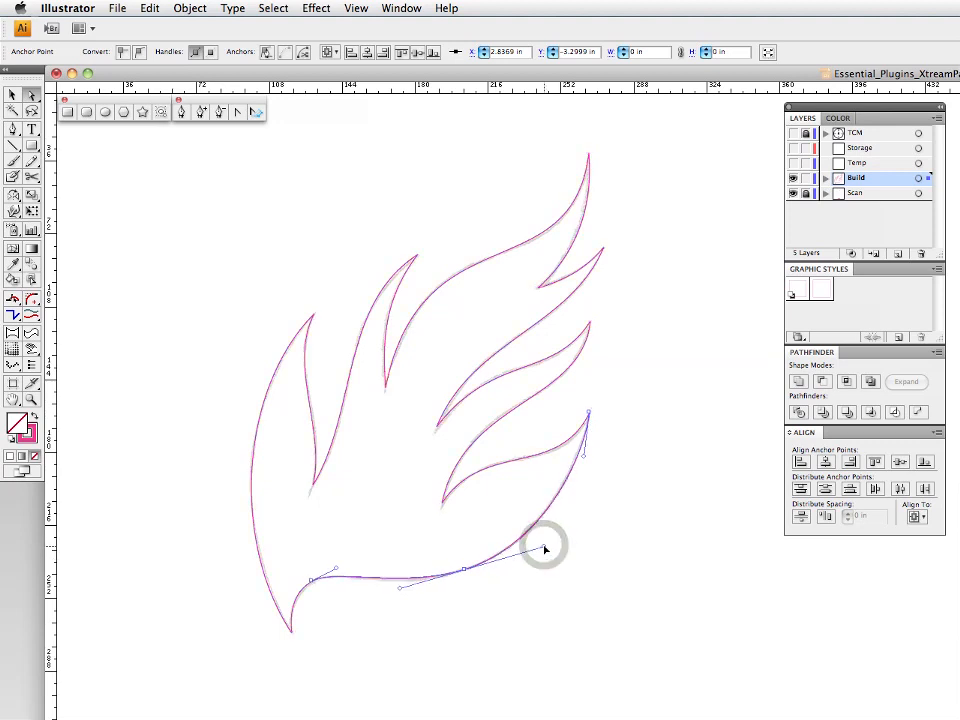
pyautogui.click(400, 590)
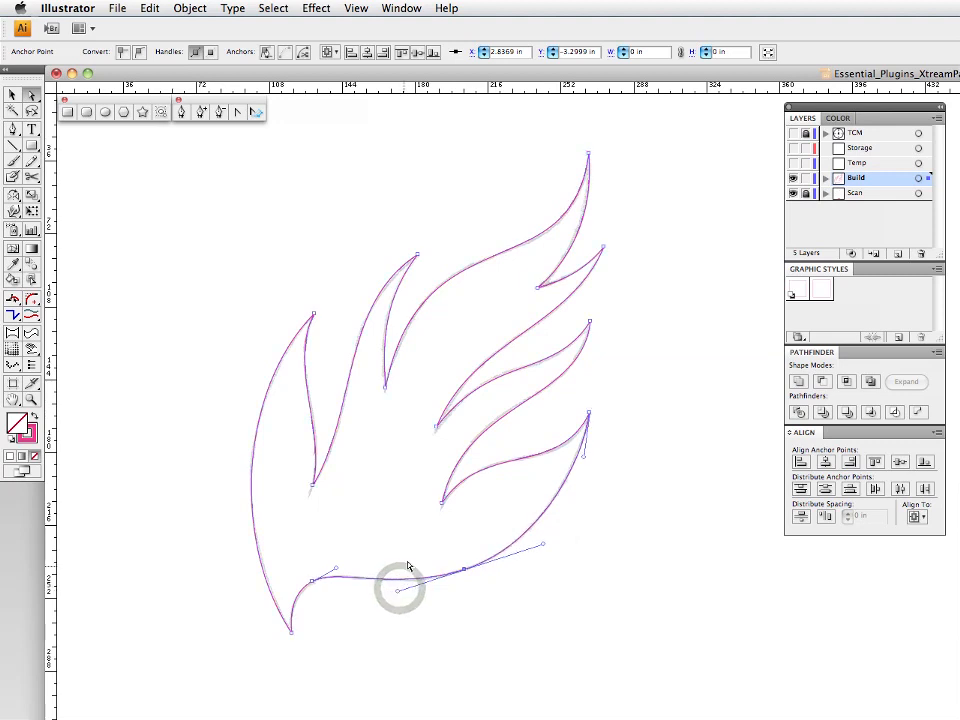
pyautogui.click(408, 560)
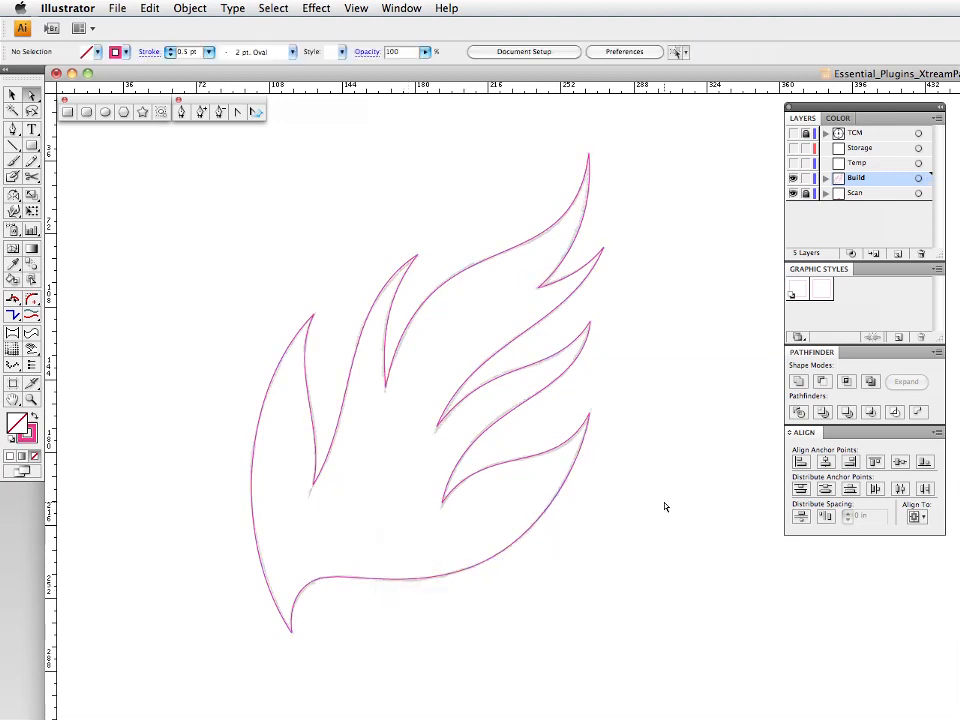
# Step: Select all anchor points of the traced shape and switch to the Selection tool with the whole path selected
pyautogui.moveTo(654, 139); pyautogui.dragTo(193, 677)
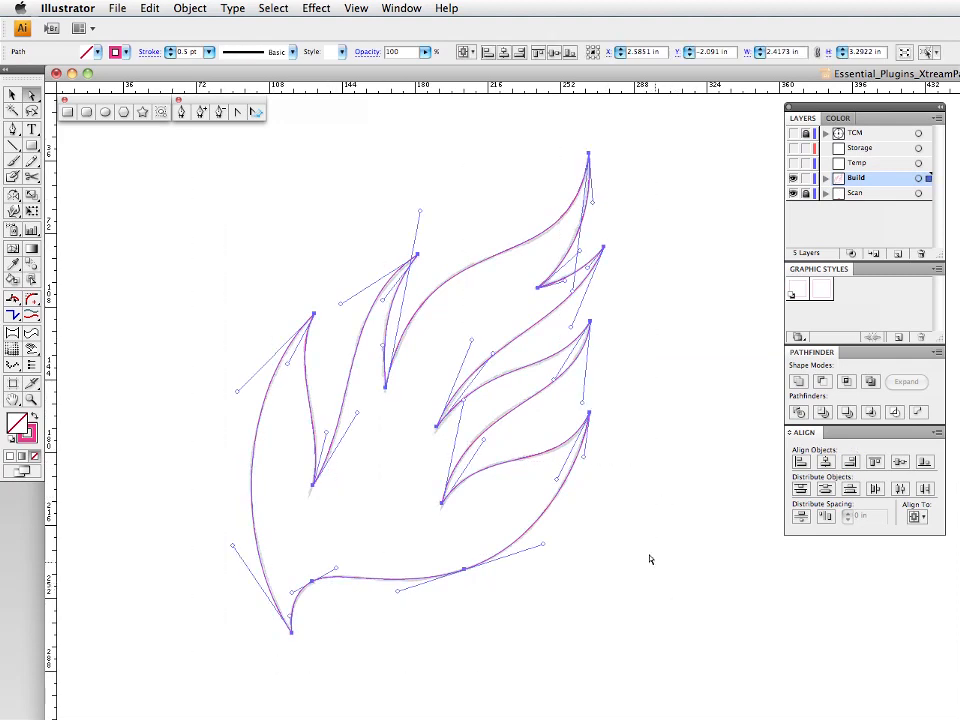
pyautogui.press('v')
pyautogui.click(614, 489)
pyautogui.click(573, 471)
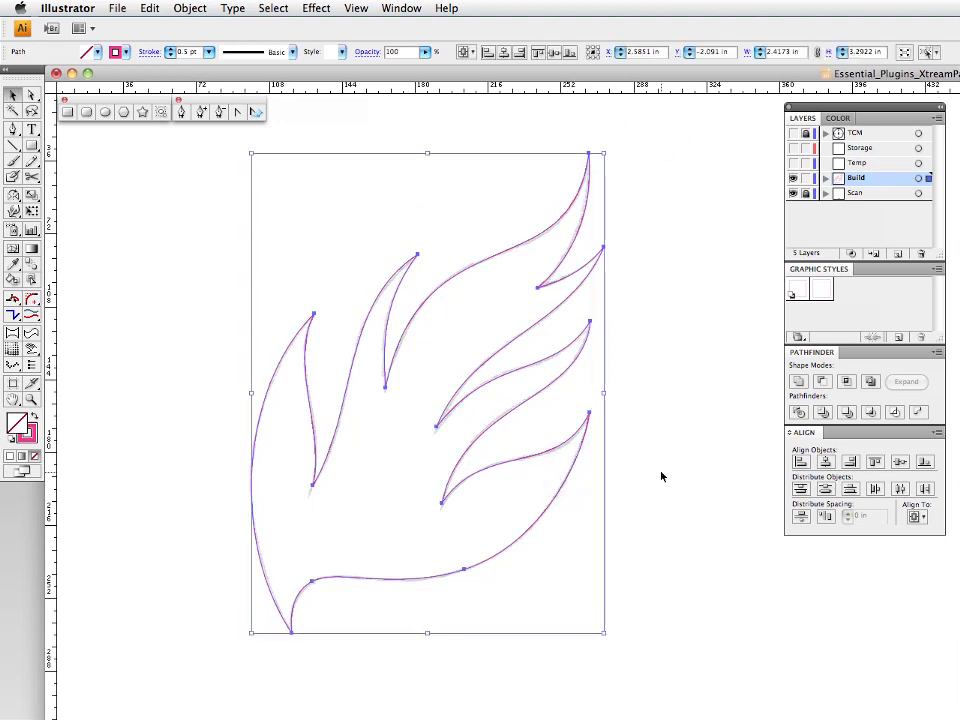